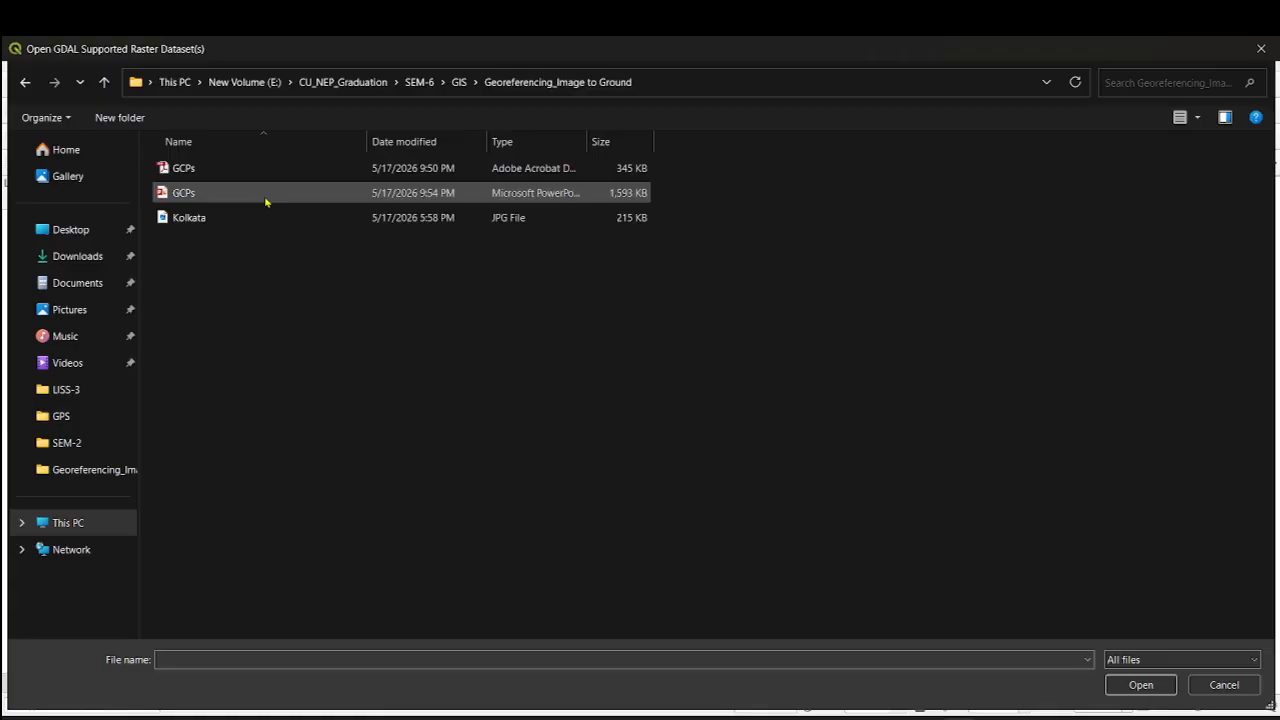
# Add the Kolkata JPG from the Georeferencing_Image to Ground folder to the project as a raster layer.
pyautogui.click(199, 223)
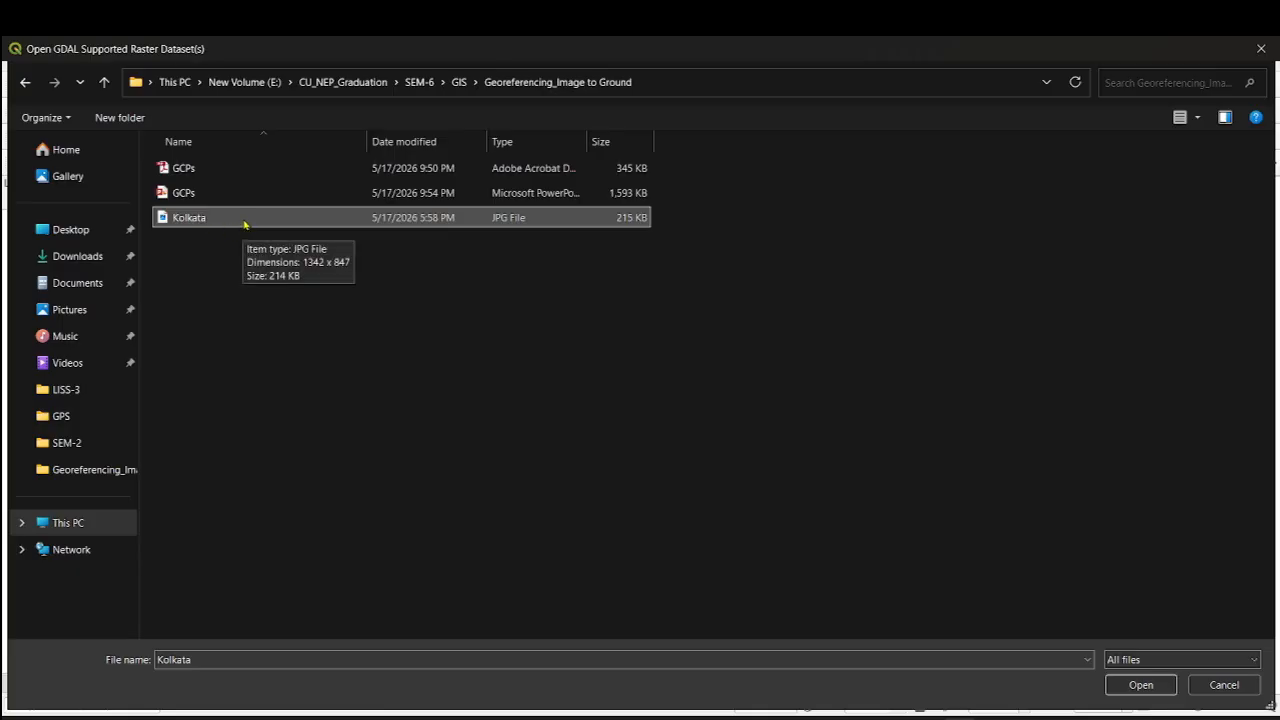
pyautogui.click(245, 223)
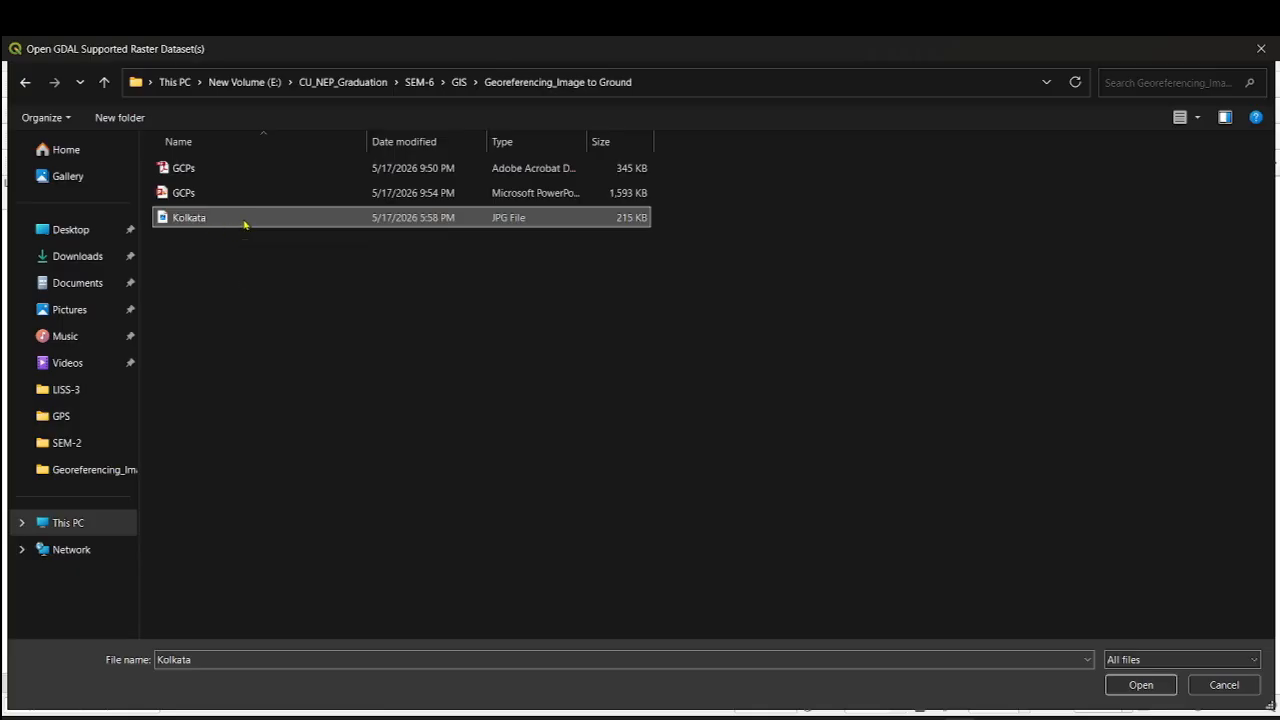
pyautogui.click(1117, 688)
pyautogui.click(1123, 686)
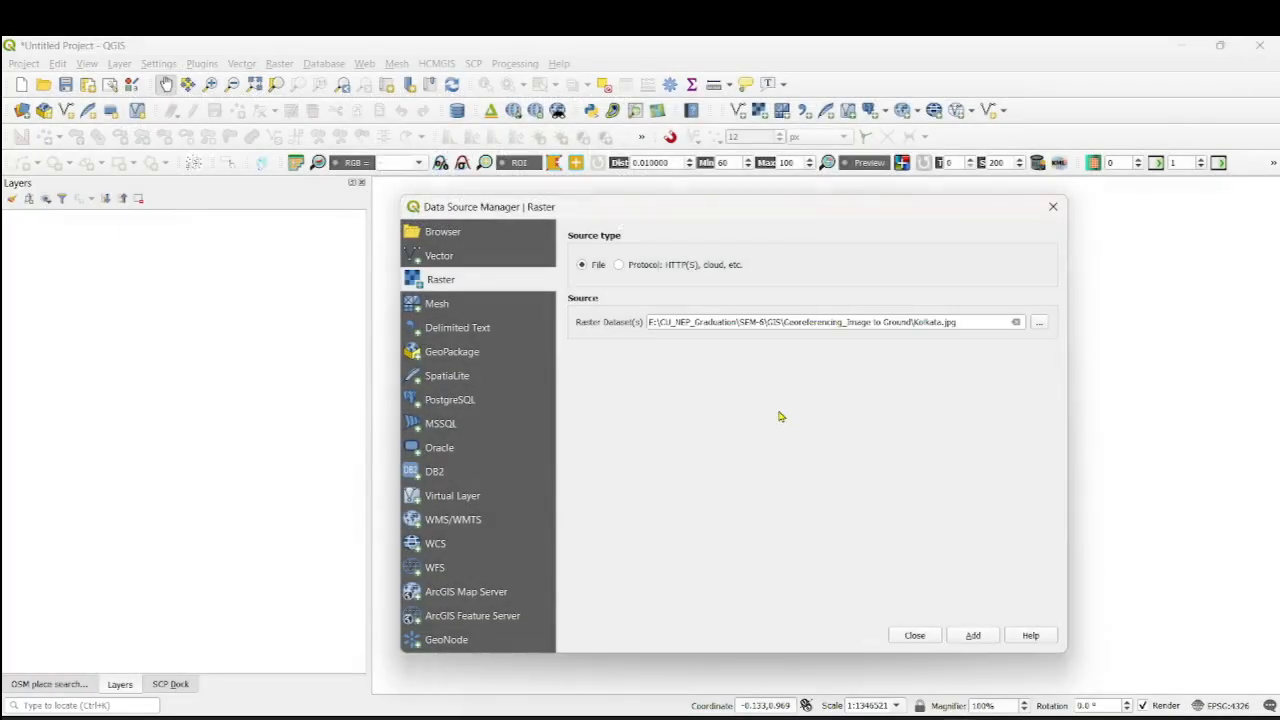
pyautogui.click(975, 637)
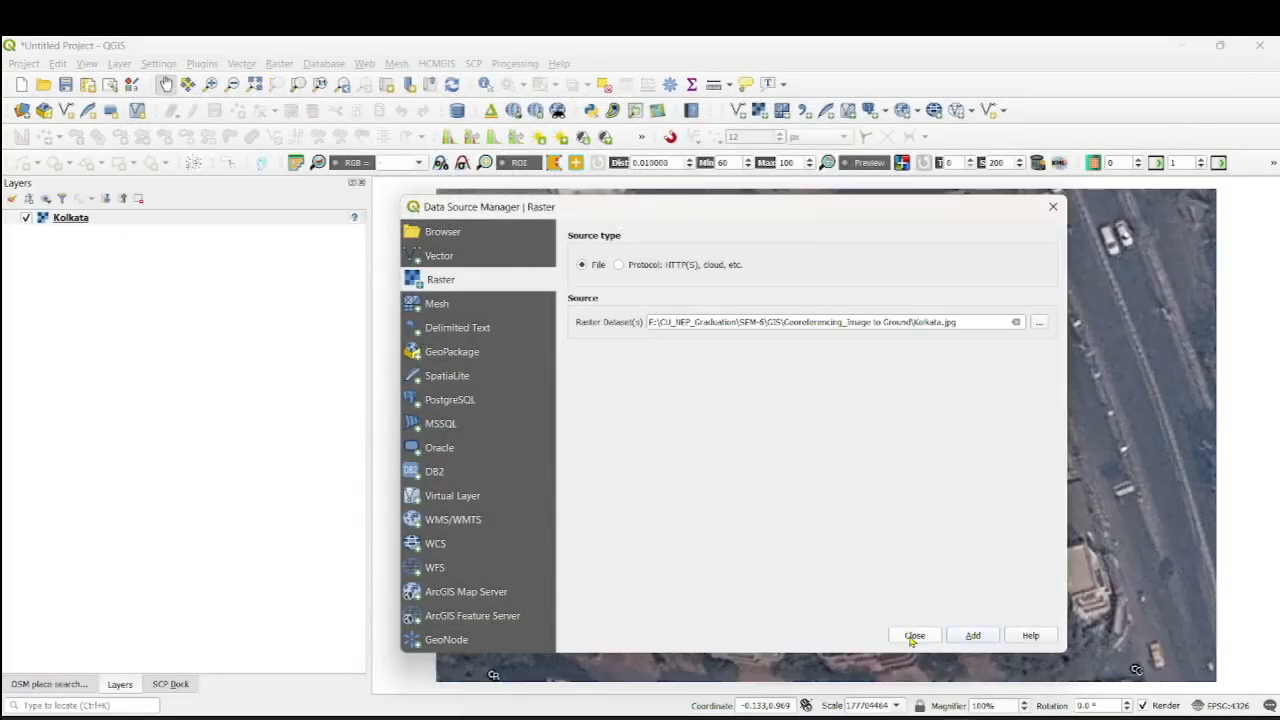
pyautogui.click(913, 637)
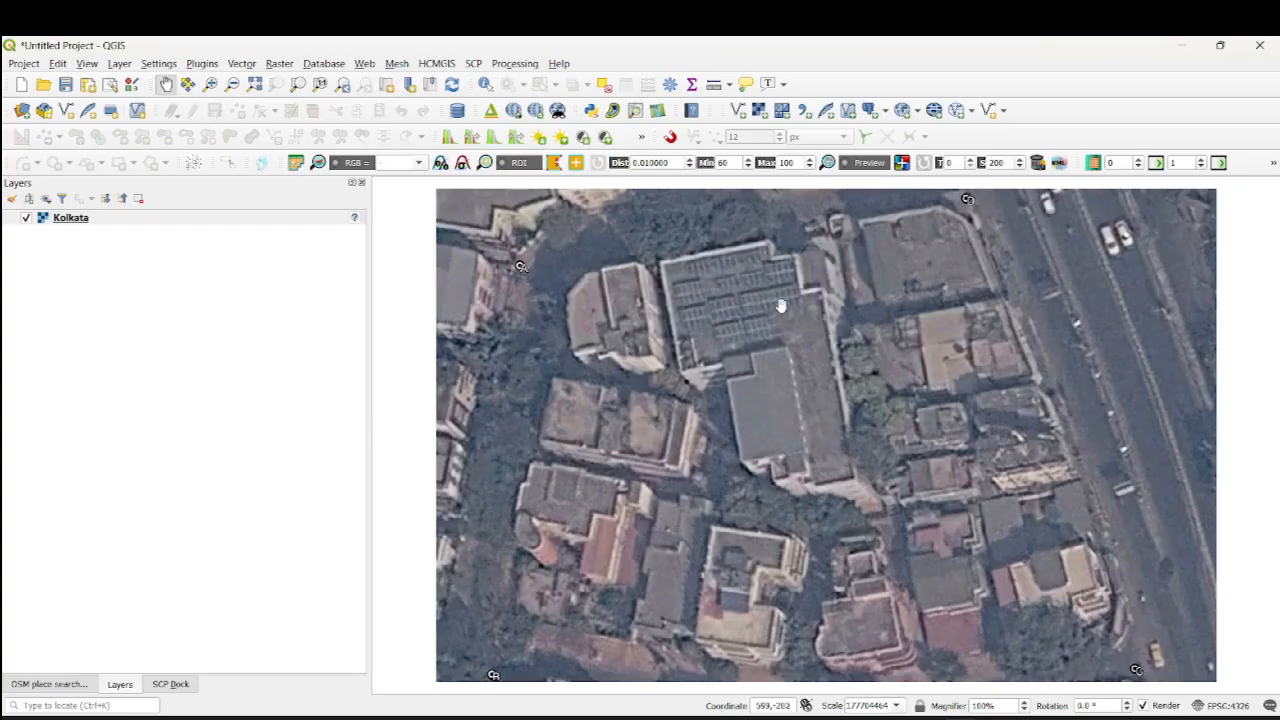
# Open the Georeferencer and load the Kolkata JPG as the raster for georeferencing.
pyautogui.click(273, 66)
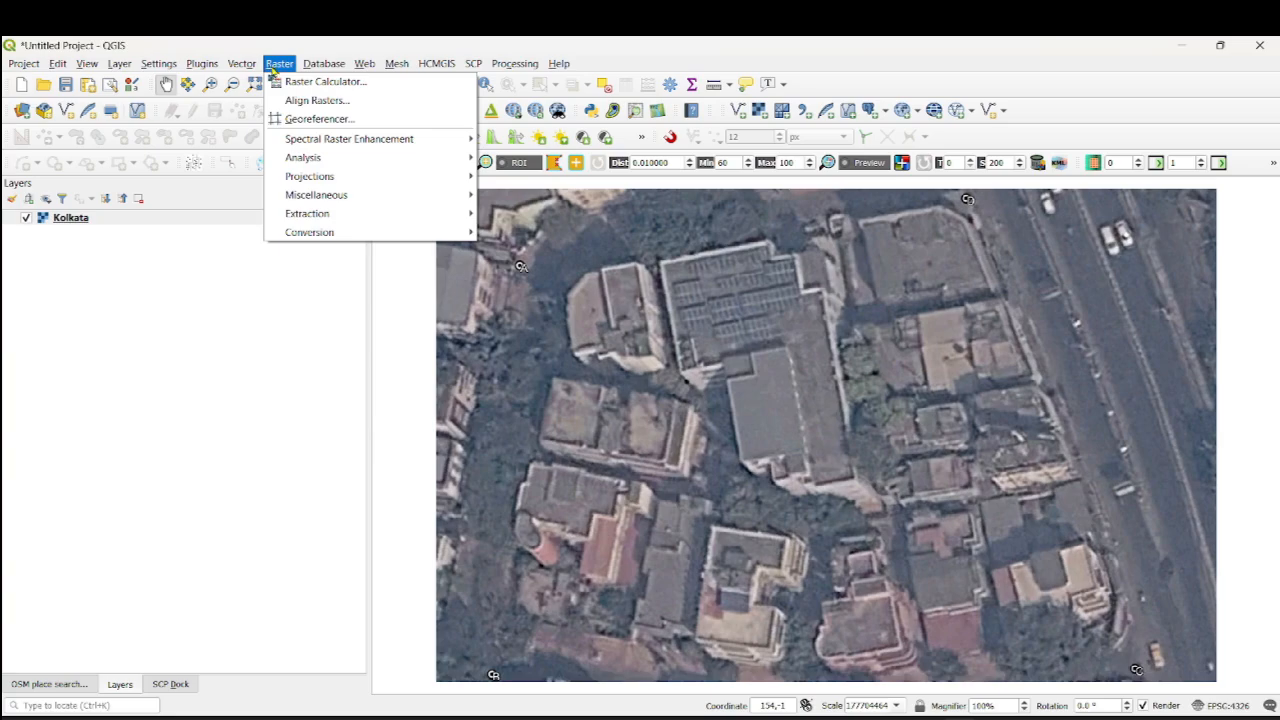
pyautogui.moveTo(321, 236)
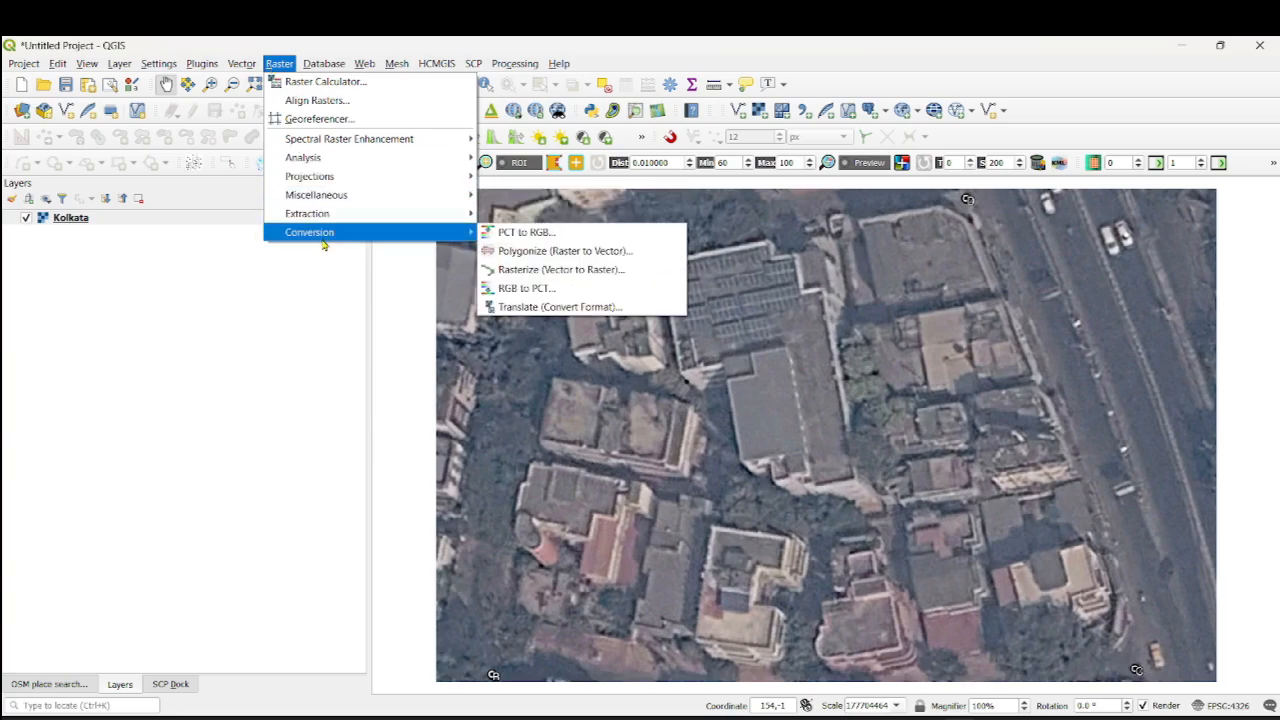
pyautogui.click(348, 121)
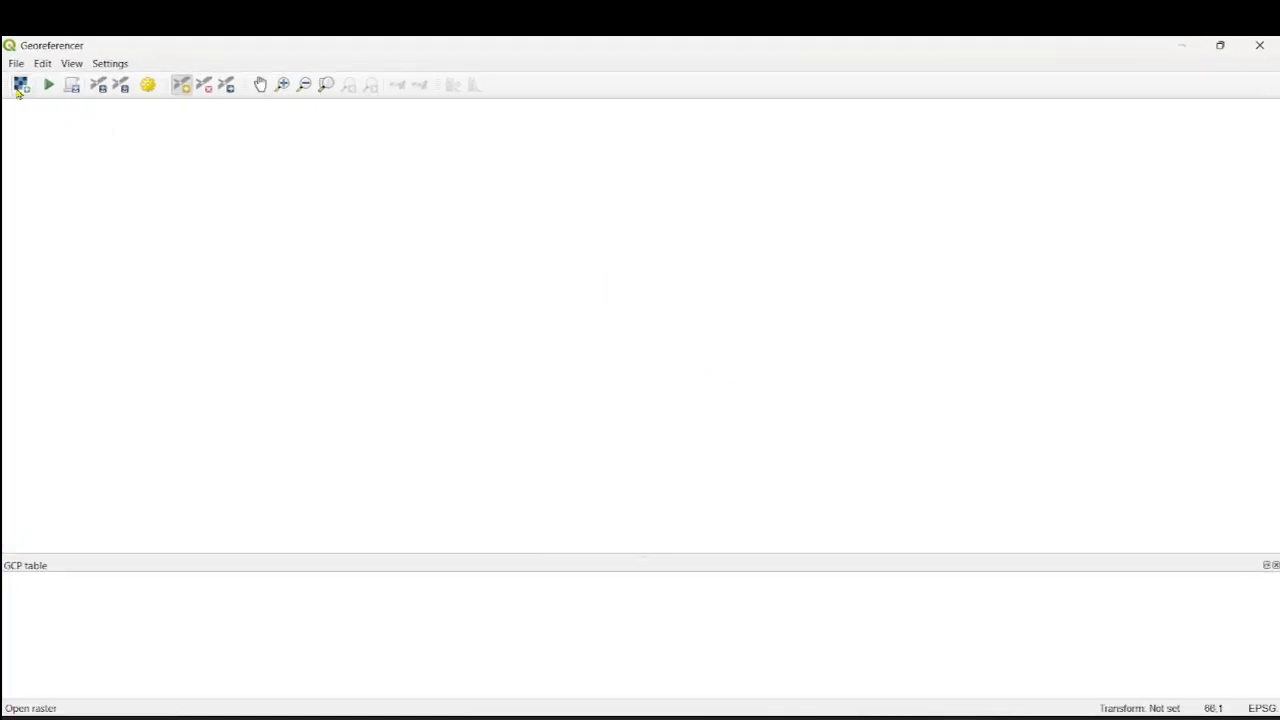
pyautogui.click(20, 86)
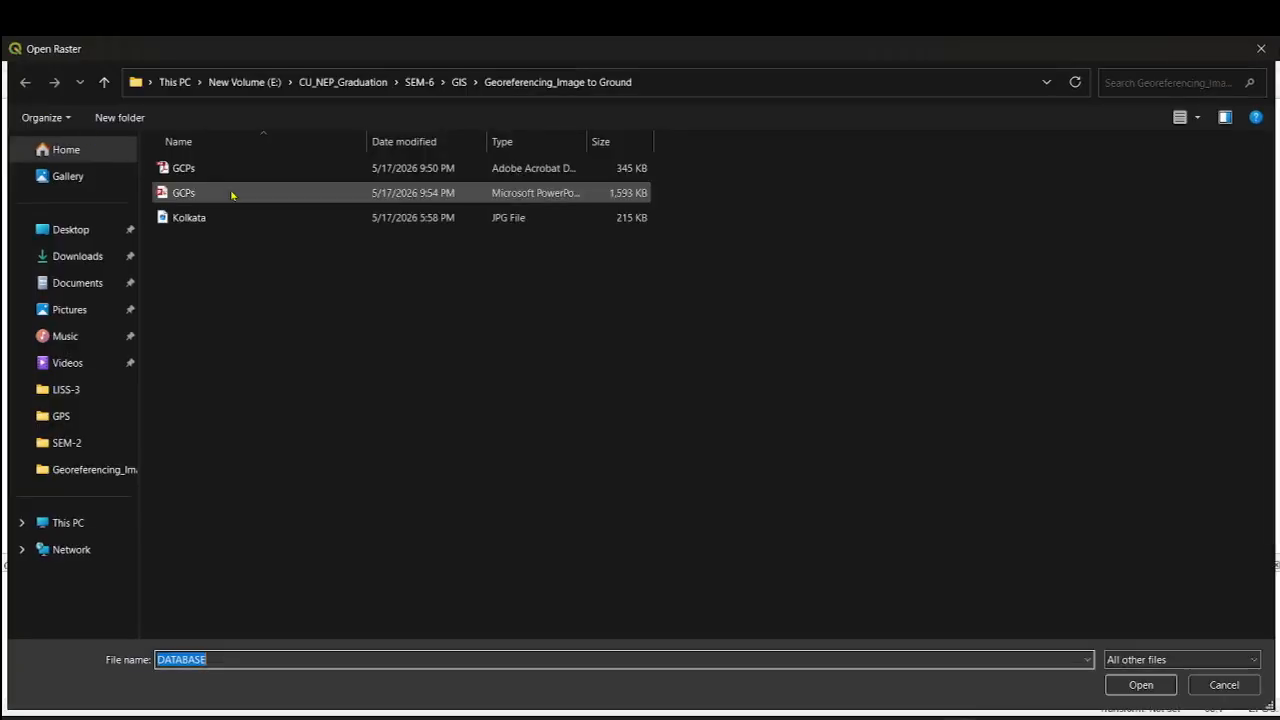
pyautogui.click(220, 221)
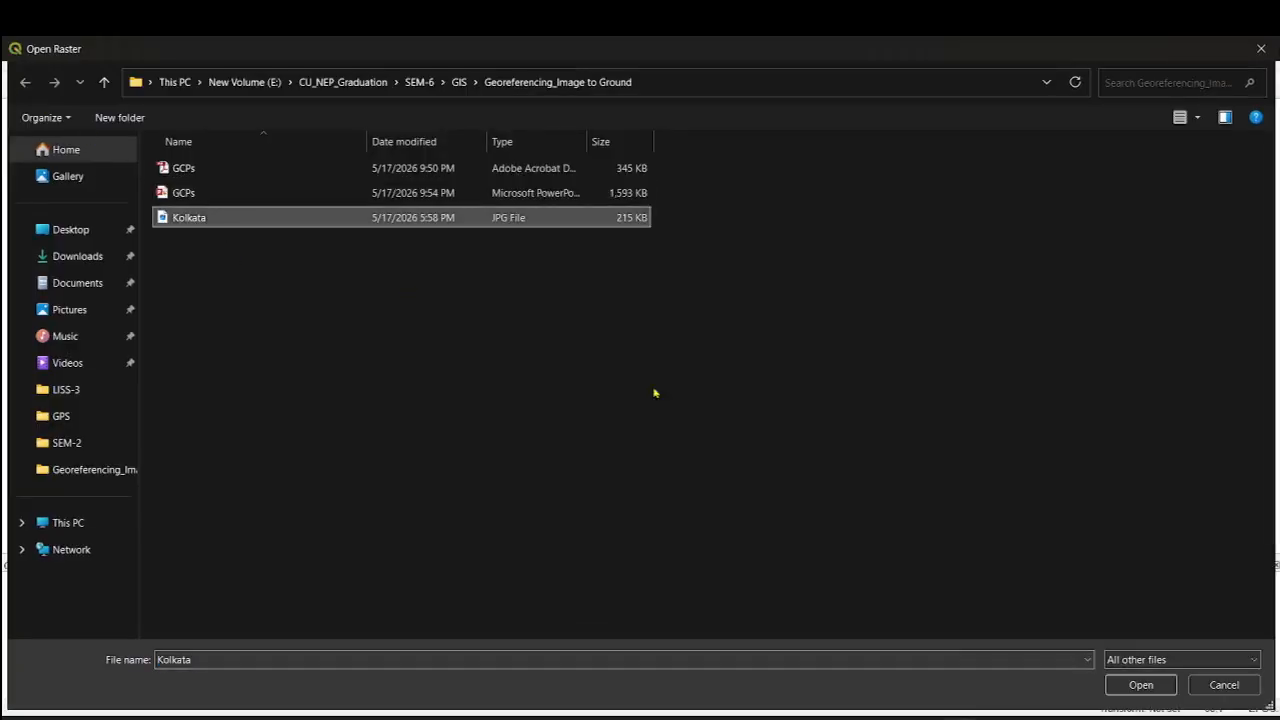
pyautogui.click(1138, 686)
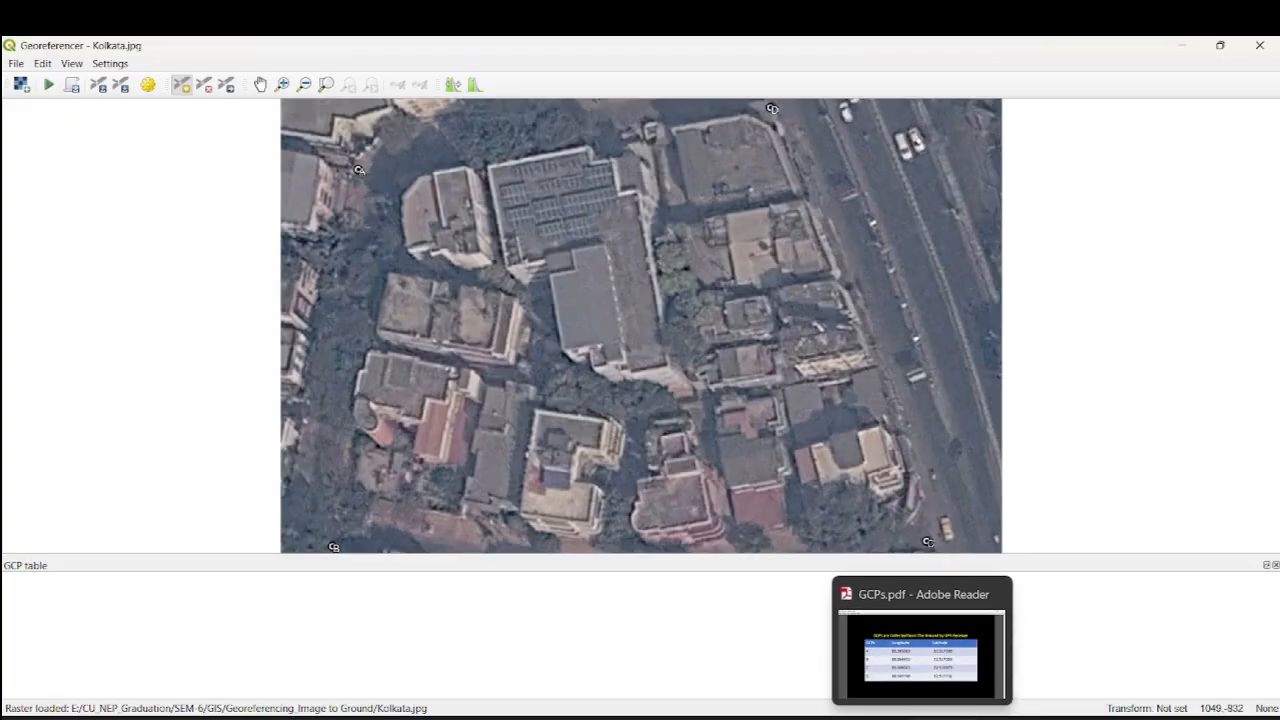
# Place a control point on marker A and enter its X / East coordinate from GCPs.pdf, 88.365026.
pyautogui.click(921, 658)
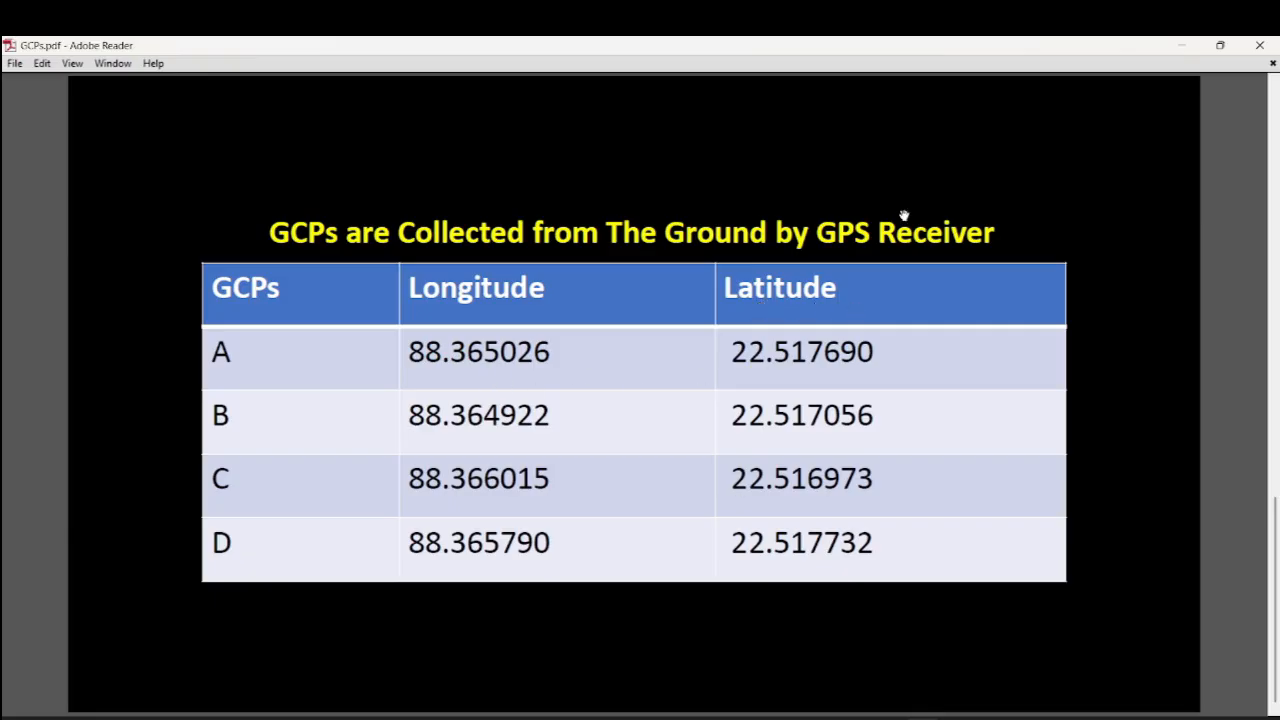
pyautogui.click(1192, 48)
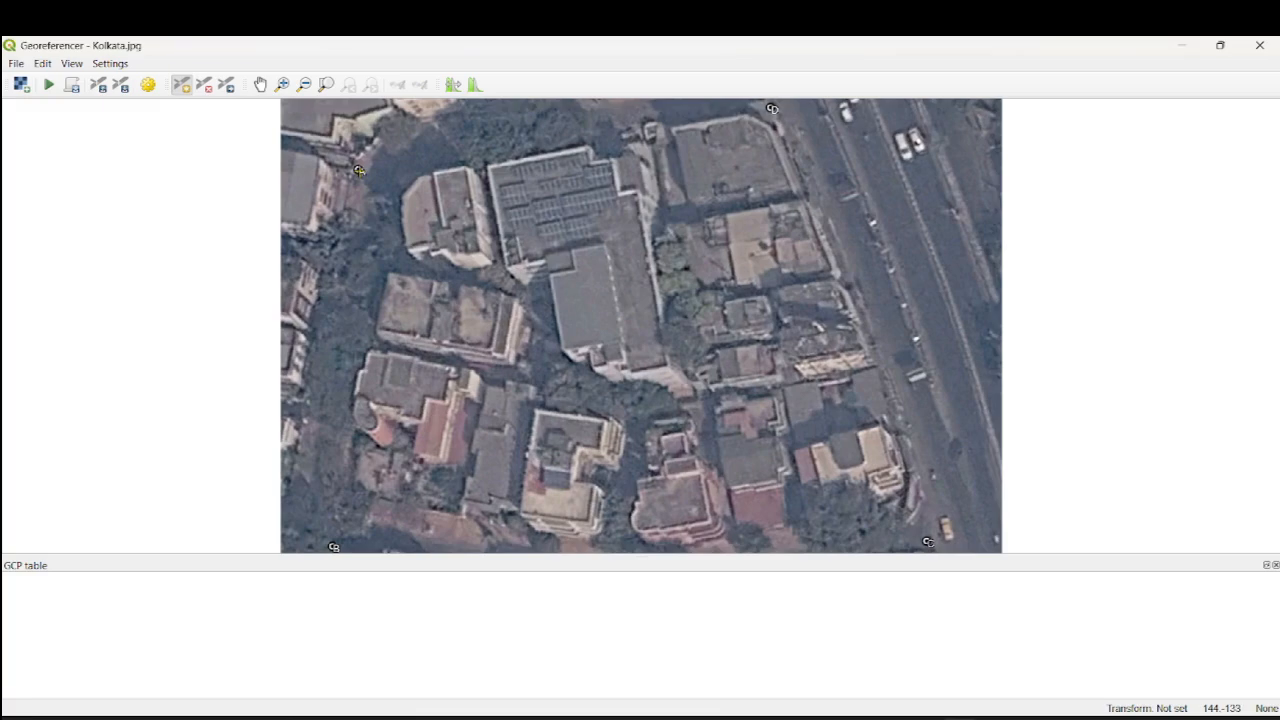
pyautogui.click(359, 170)
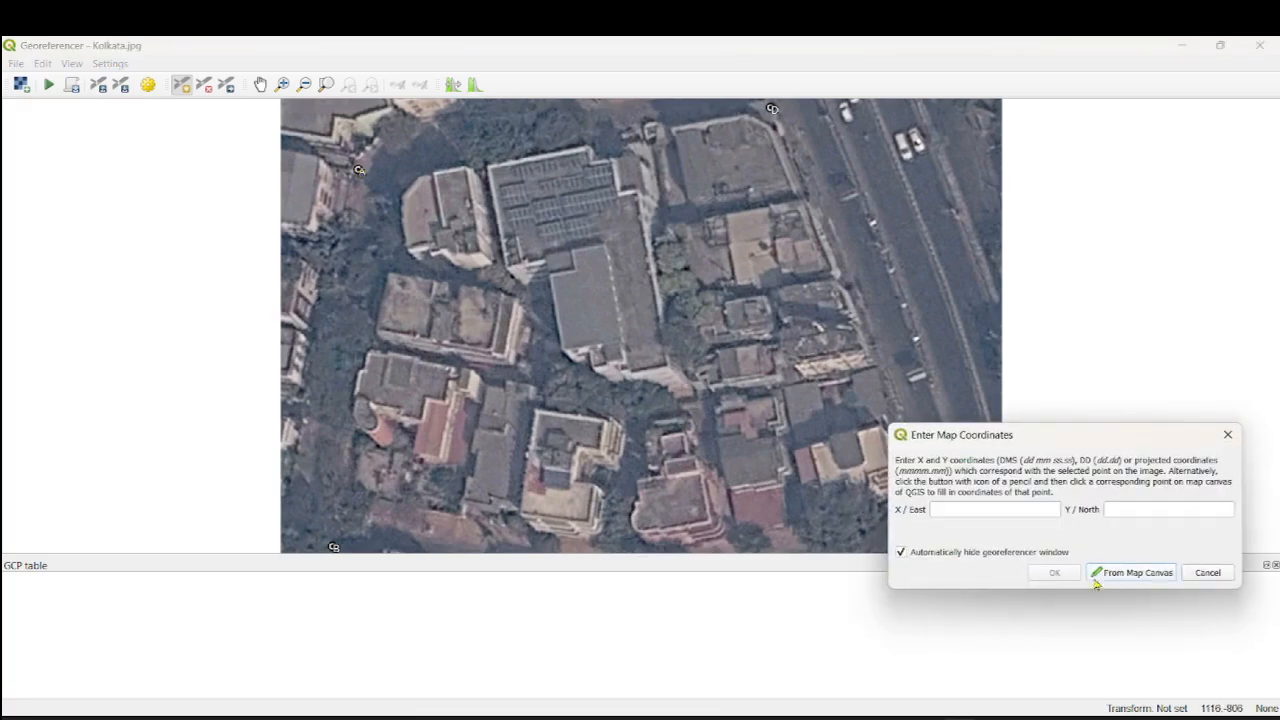
pyautogui.click(956, 510)
pyautogui.click(945, 718)
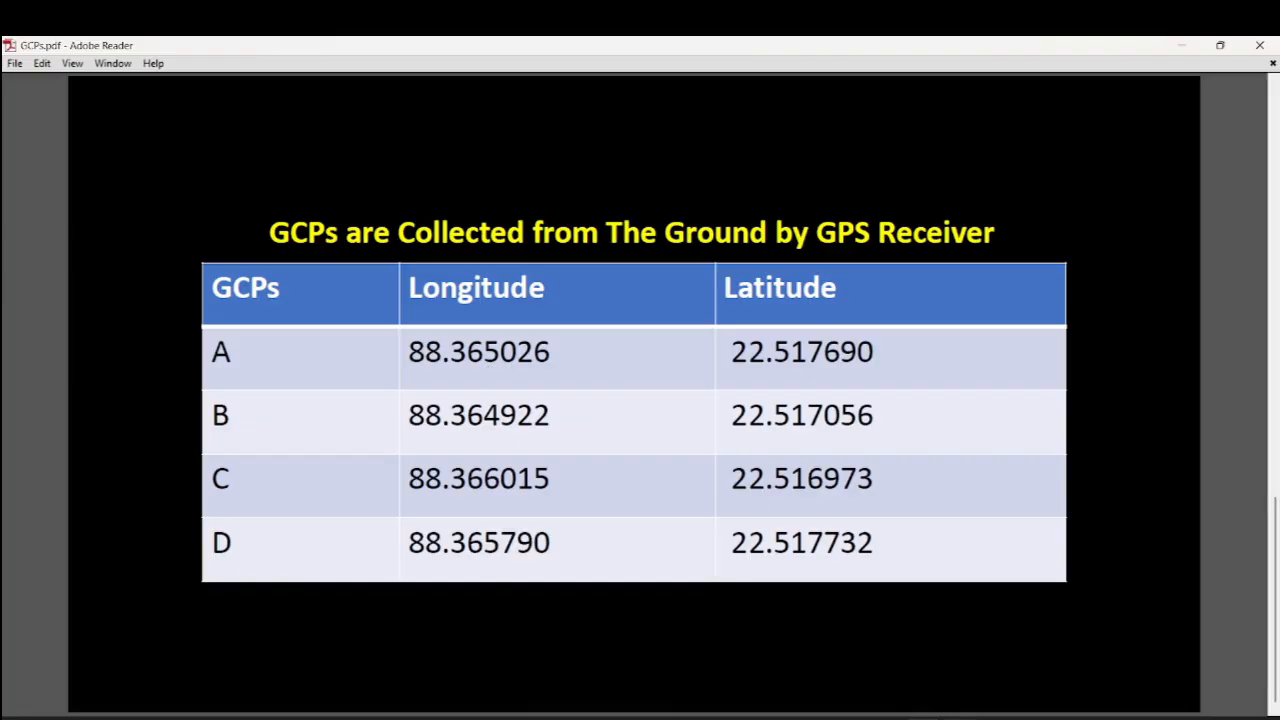
pyautogui.moveTo(958, 716)
pyautogui.click(960, 640)
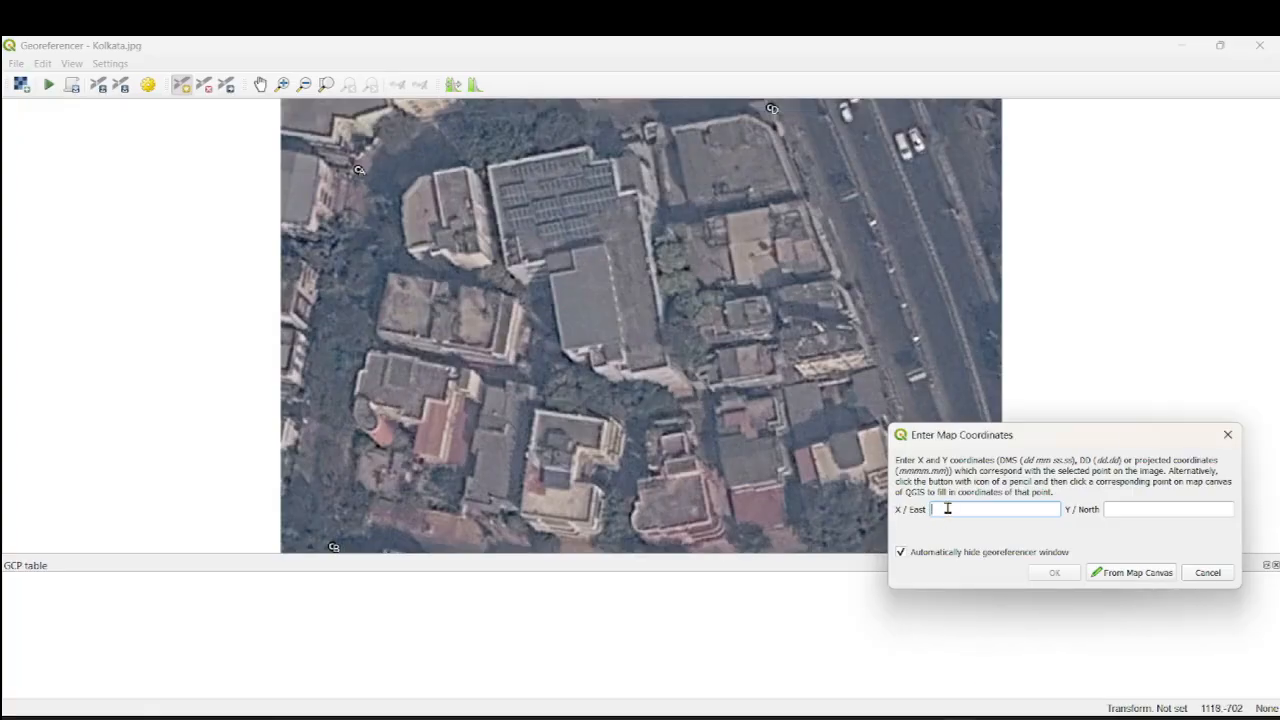
pyautogui.write('88.365026')
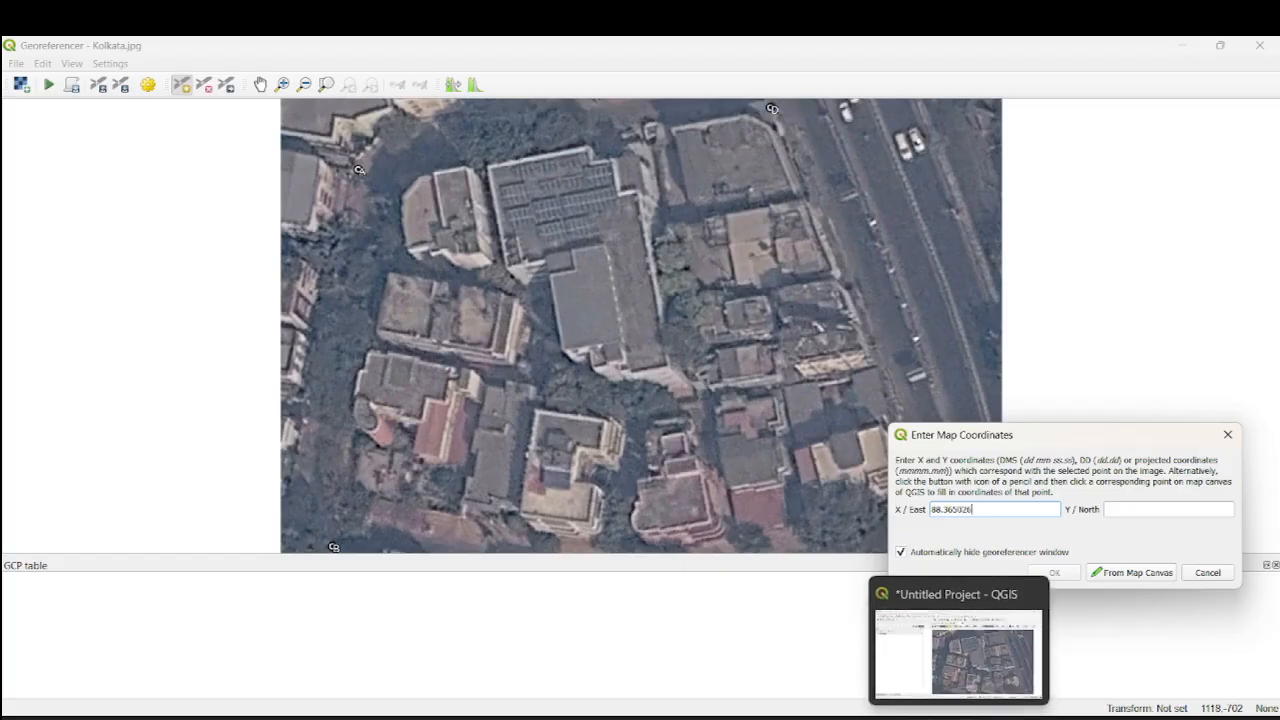
# Enter point A's Y / North coordinate from GCPs.pdf, 22.517690, and accept the control point.
pyautogui.click(922, 717)
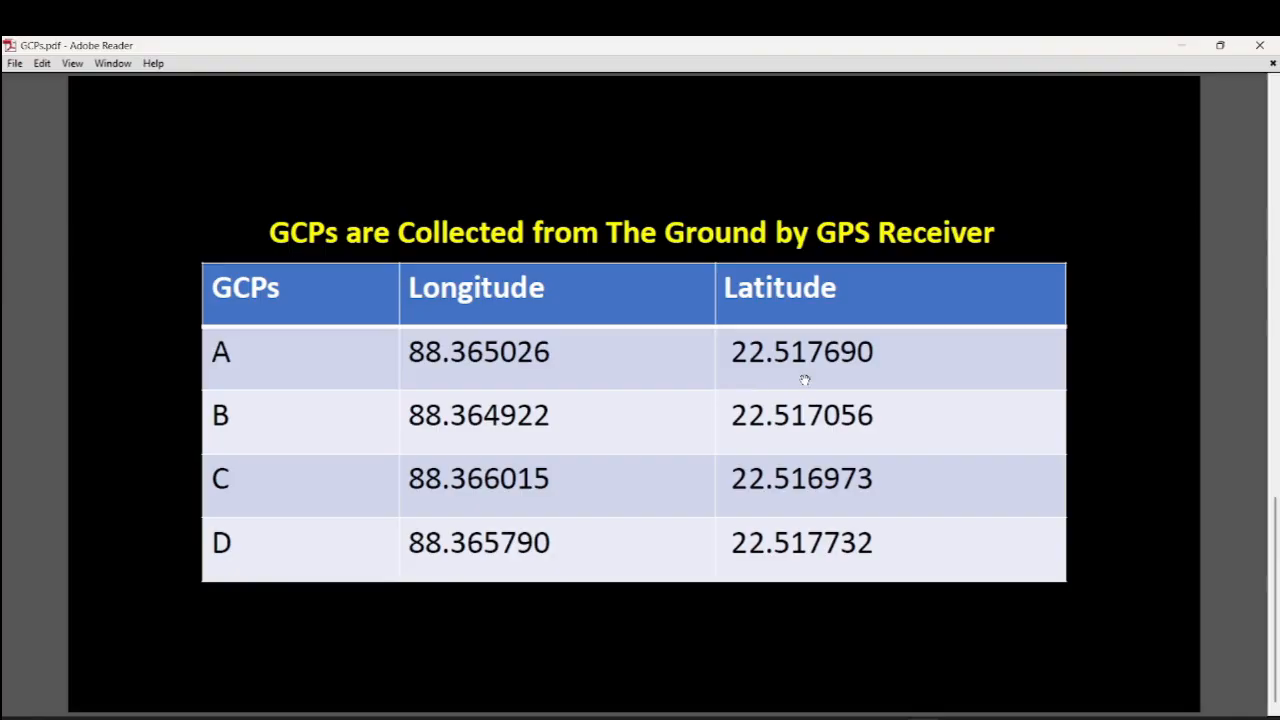
pyautogui.click(945, 717)
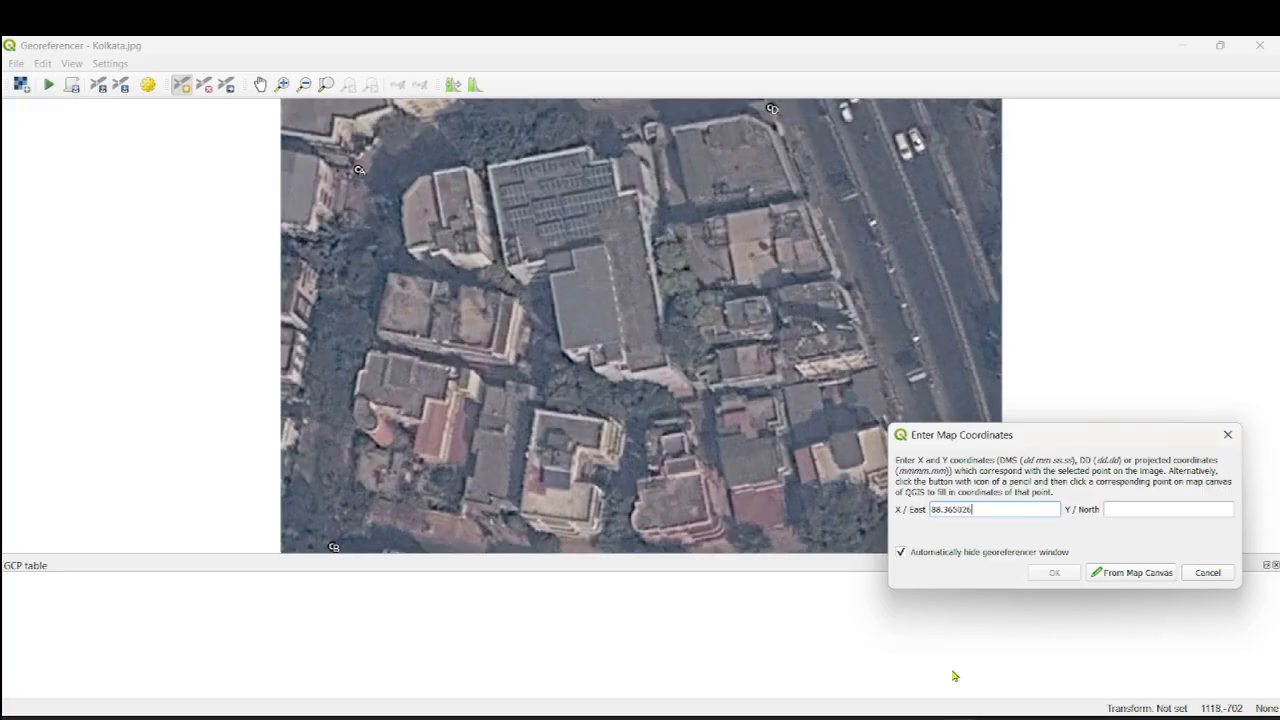
pyautogui.click(1119, 508)
pyautogui.write('22')
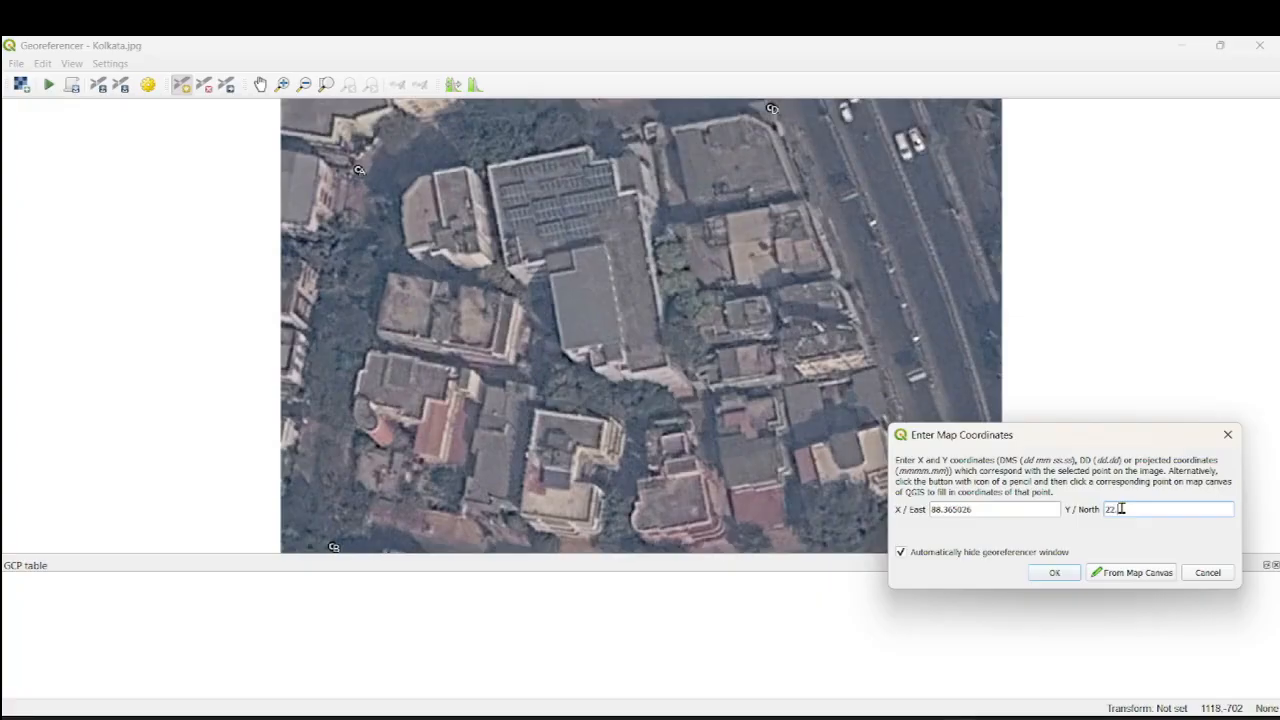
pyautogui.write('.51')
pyautogui.hotkey('alt', 'Tab')
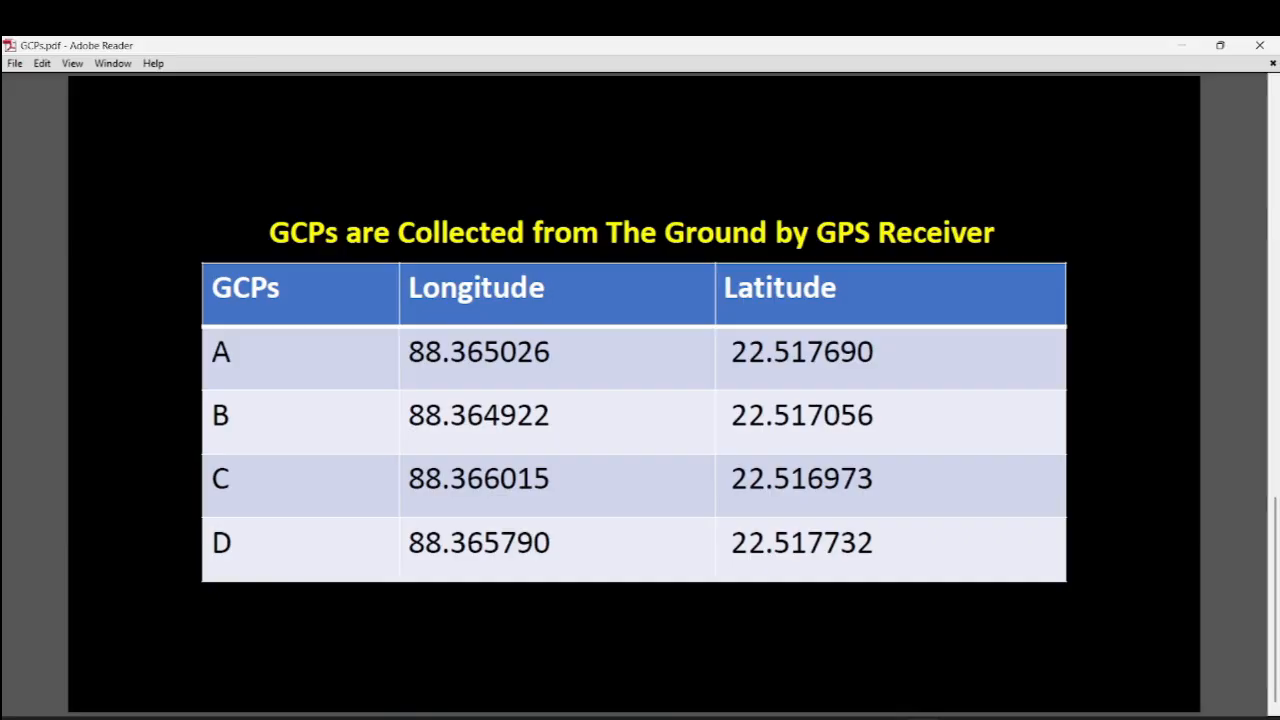
pyautogui.hotkey('alt', 'Tab')
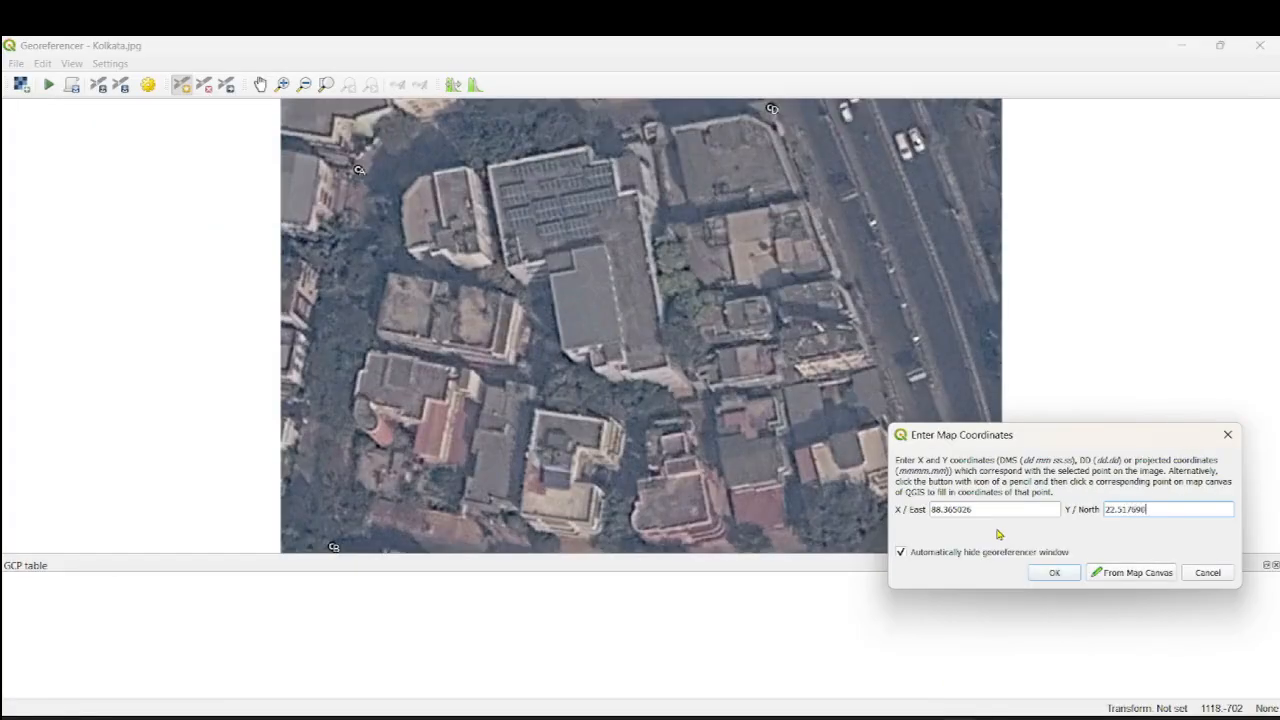
pyautogui.write('7690')
pyautogui.click(1054, 572)
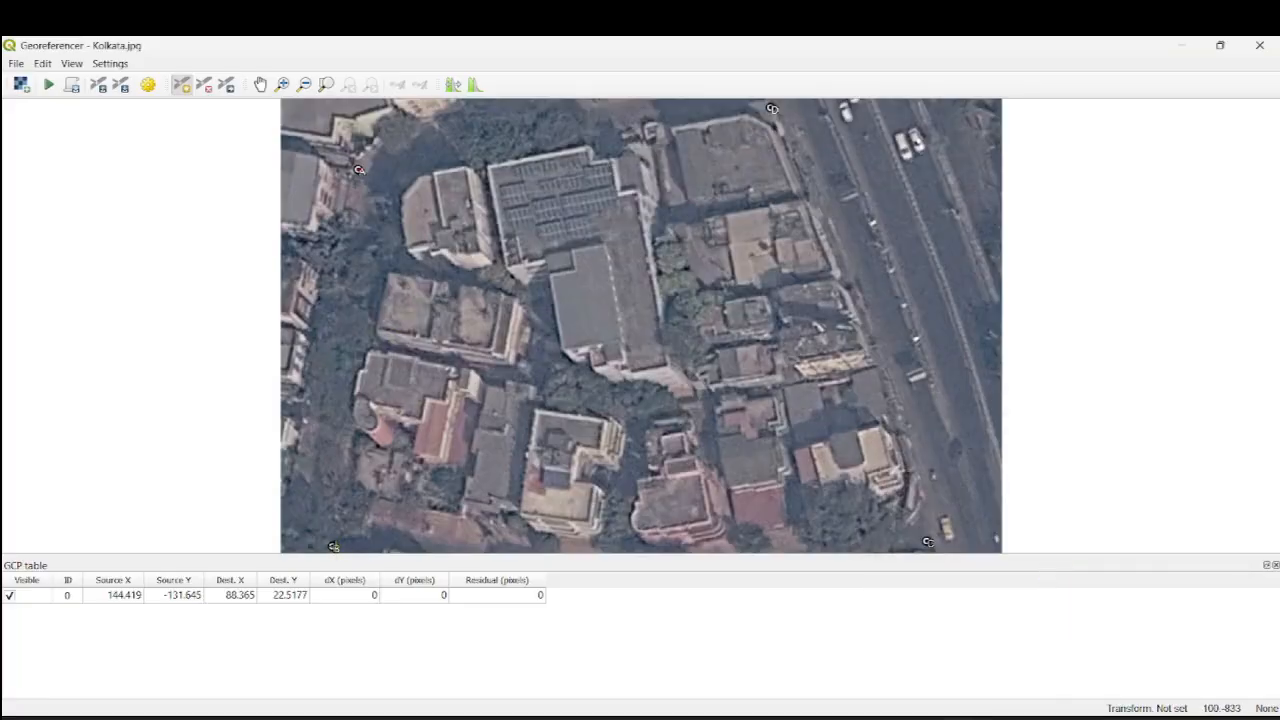
# Place a control point on marker B and enter its X / East coordinate from GCPs.pdf, 88.364922.
pyautogui.click(333, 547)
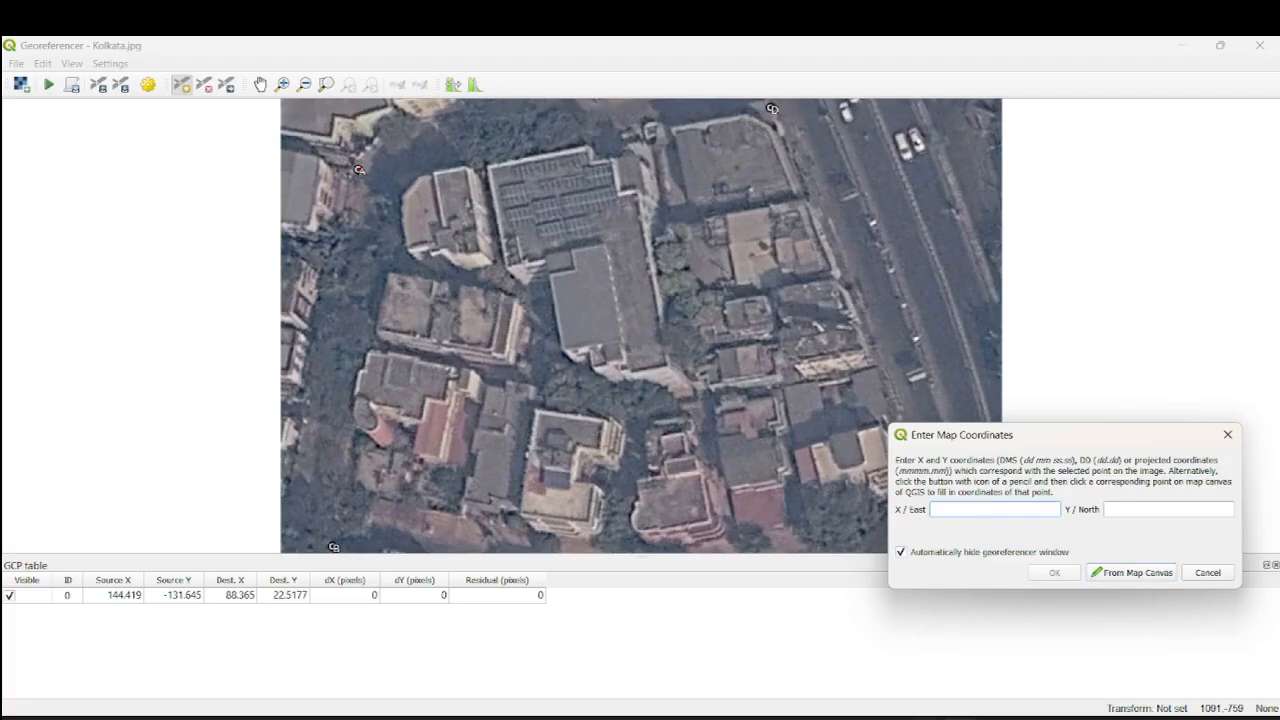
pyautogui.click(923, 718)
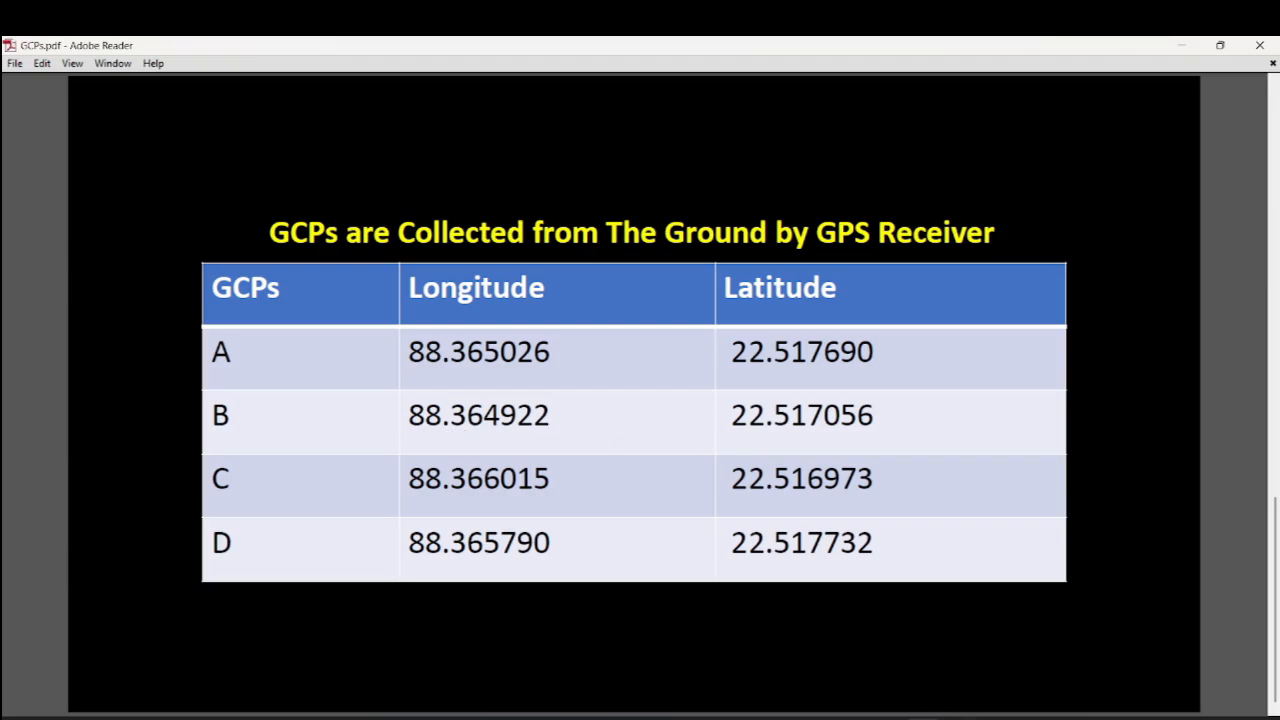
pyautogui.hotkey('alt', 'Tab')
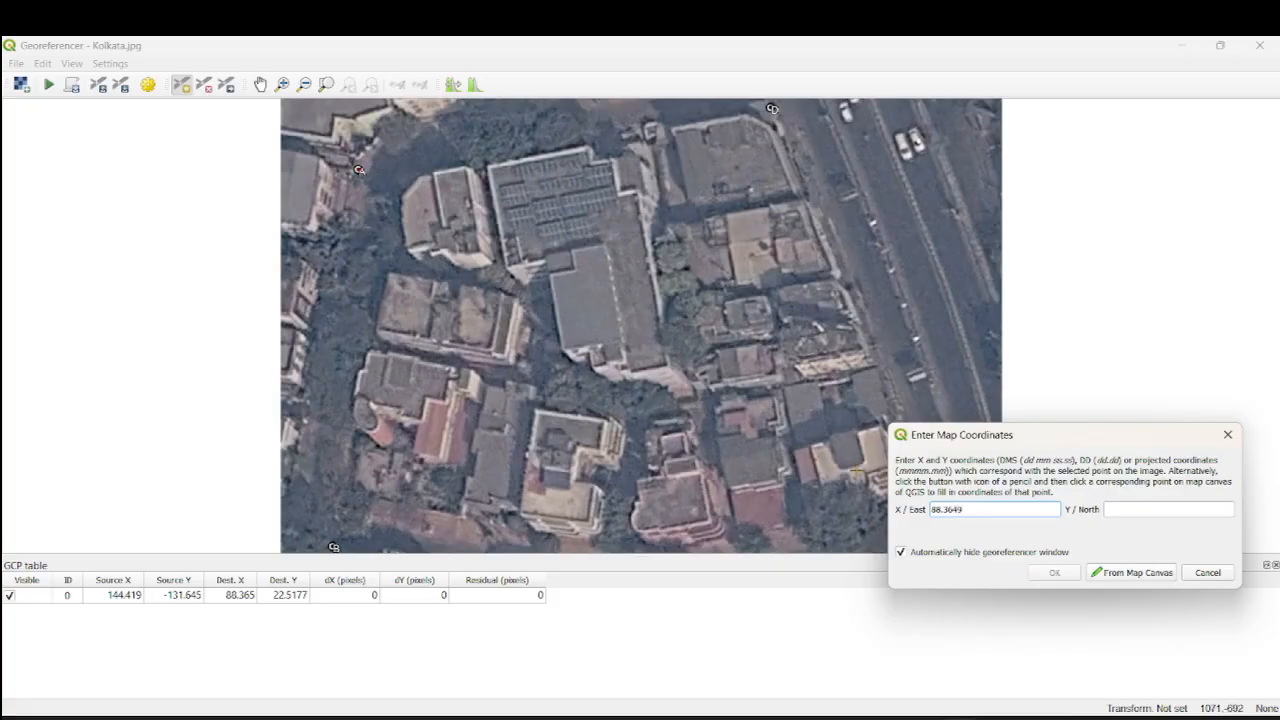
pyautogui.write('22')
pyautogui.click(1093, 717)
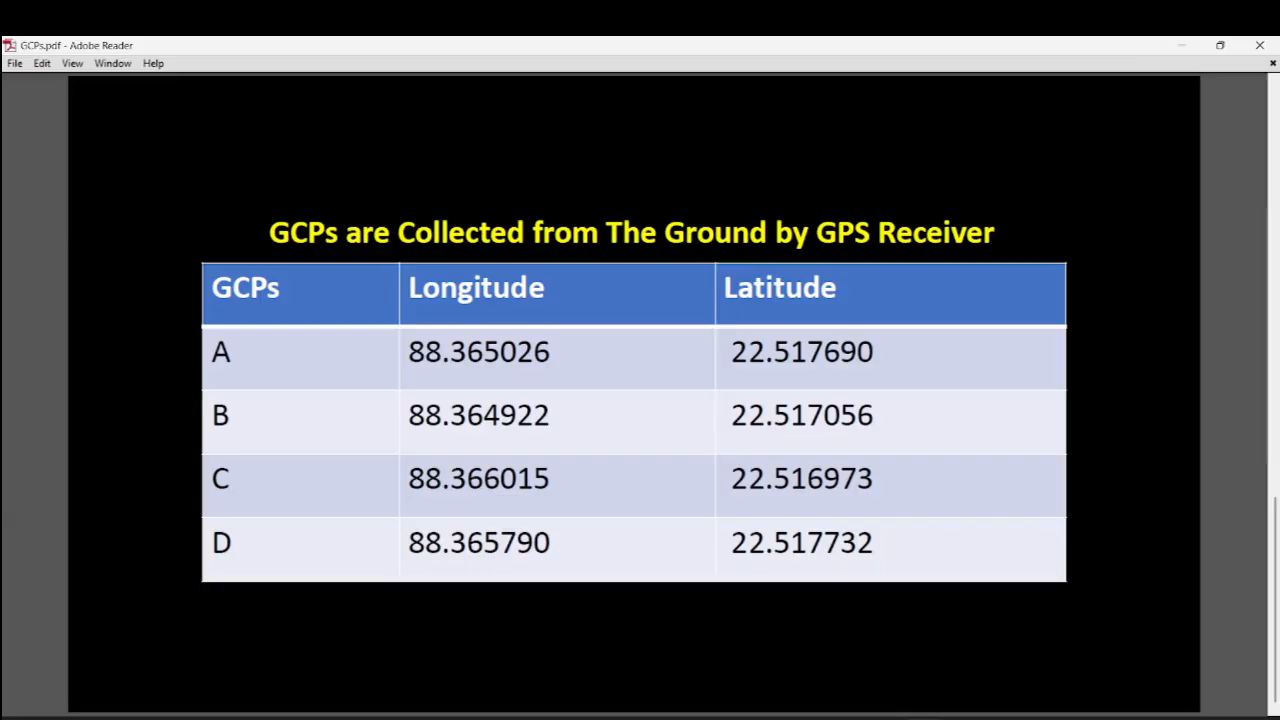
pyautogui.hotkey('alt', 'Tab')
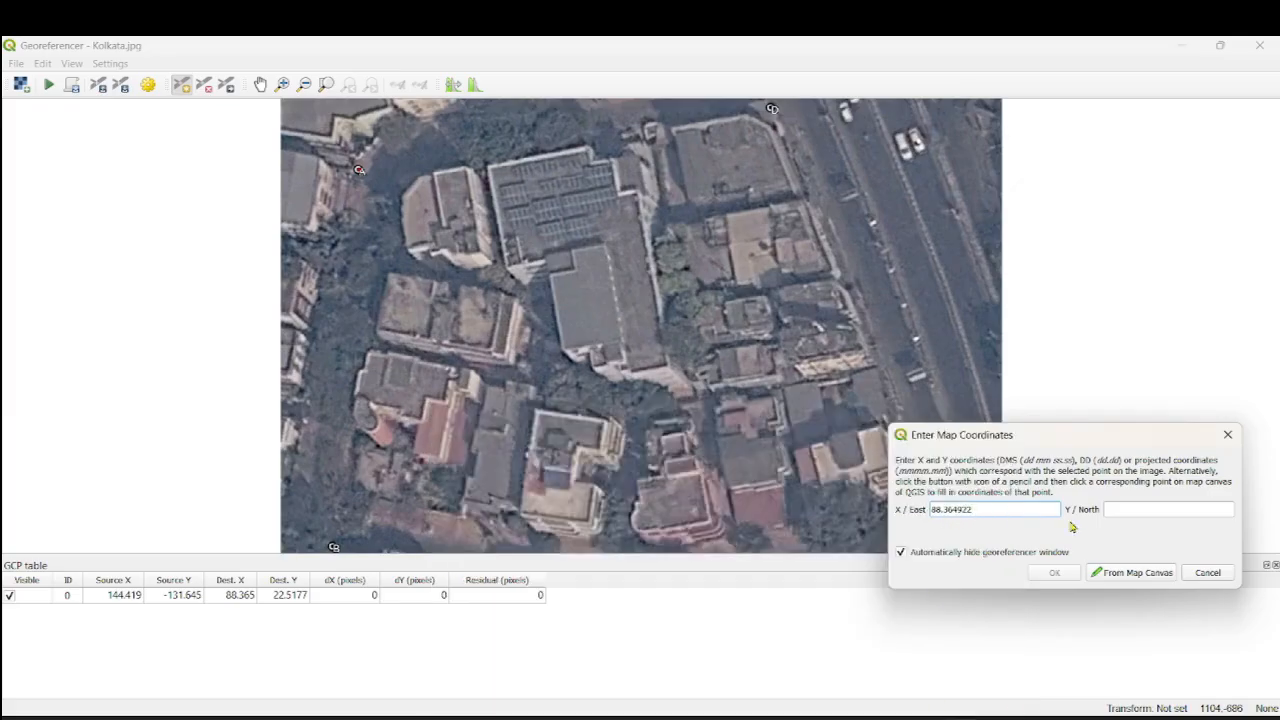
# Enter point B's Y / North coordinate from GCPs.pdf, 22.517056, and accept the control point.
pyautogui.click(1133, 509)
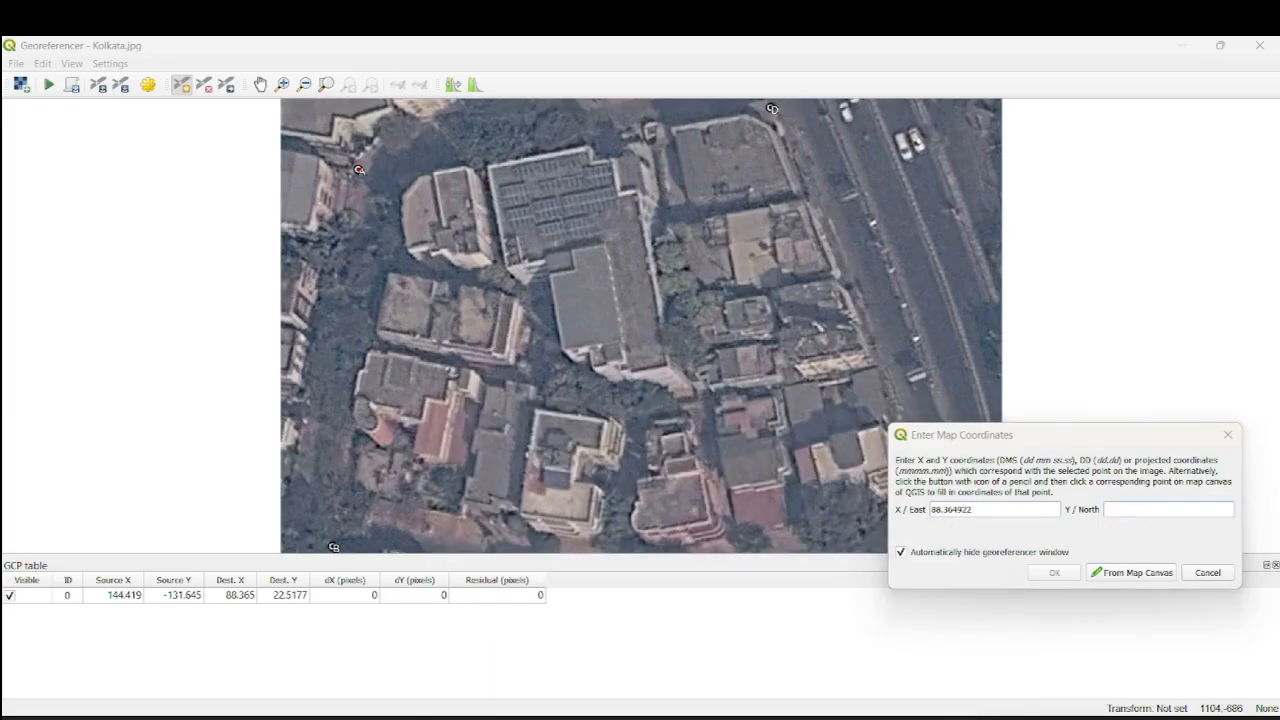
pyautogui.hotkey('alt', 'Tab')
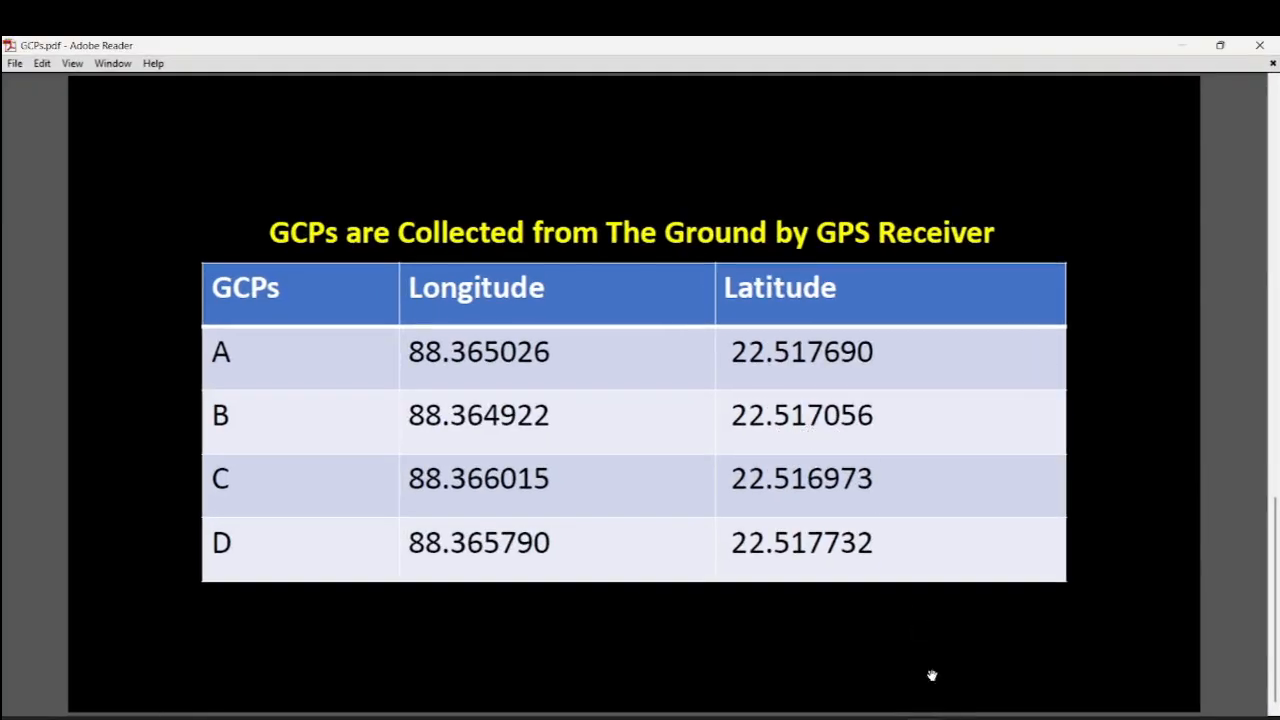
pyautogui.moveTo(958, 716)
pyautogui.click(958, 655)
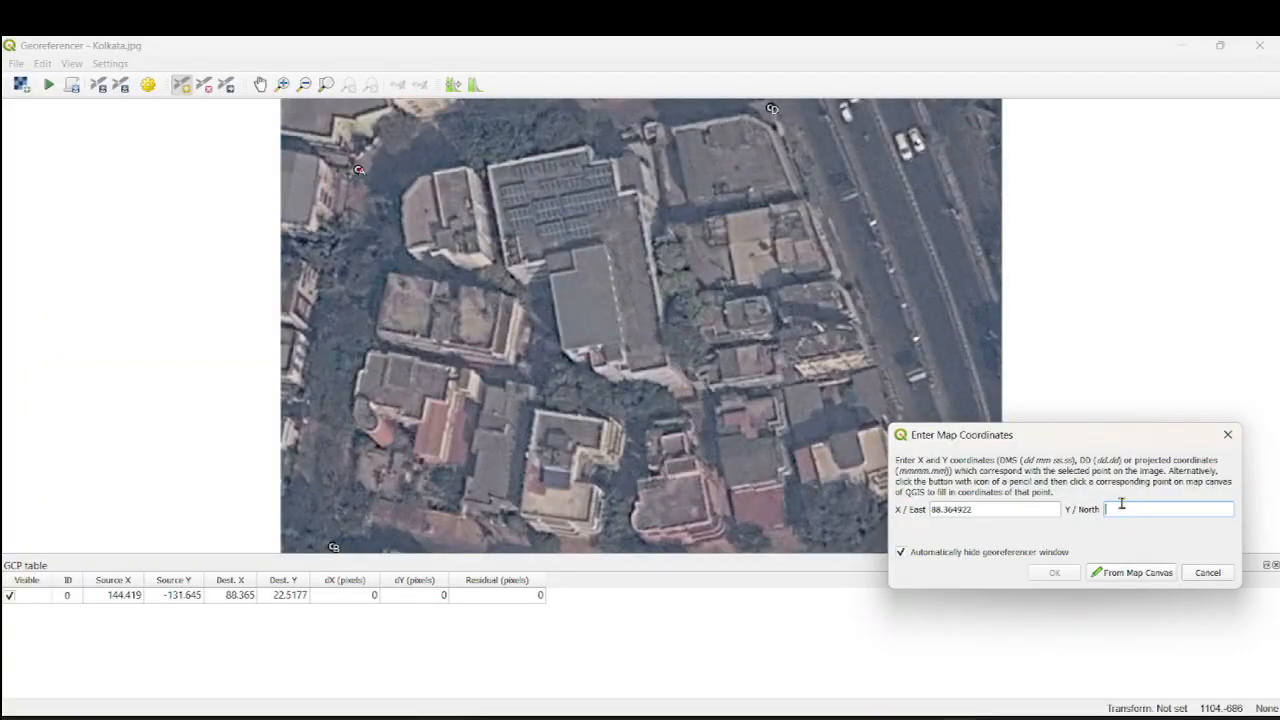
pyautogui.write('22.5170')
pyautogui.hotkey('alt', 'Tab')
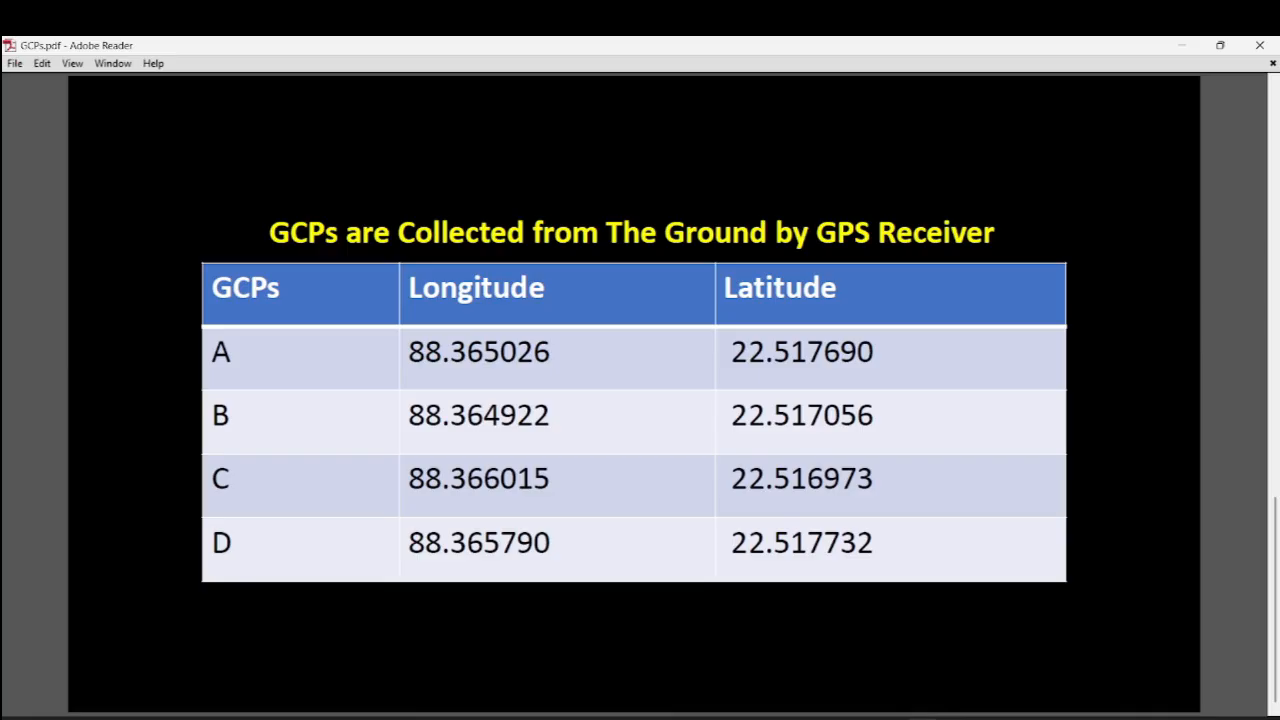
pyautogui.hotkey('alt', 'Tab')
pyautogui.write('56')
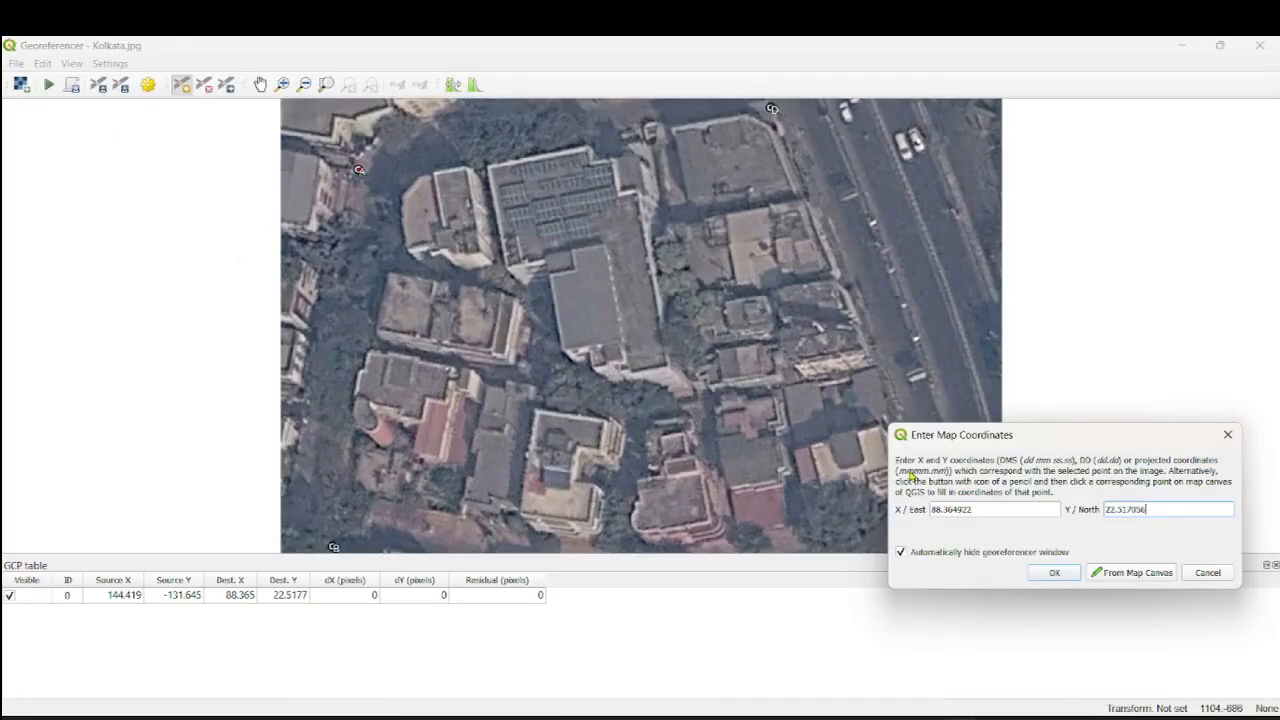
pyautogui.click(1055, 574)
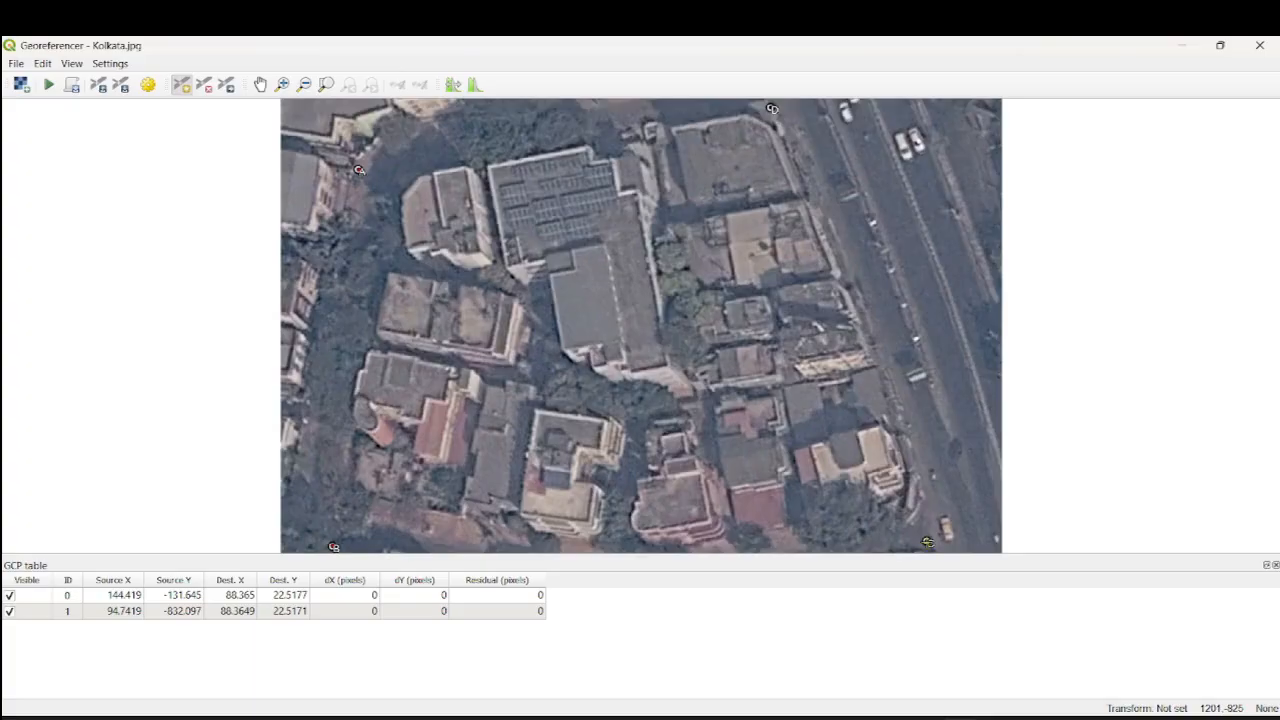
# Place a control point on marker C and enter its X / East coordinate from GCPs.pdf, 88.366015.
pyautogui.click(928, 542)
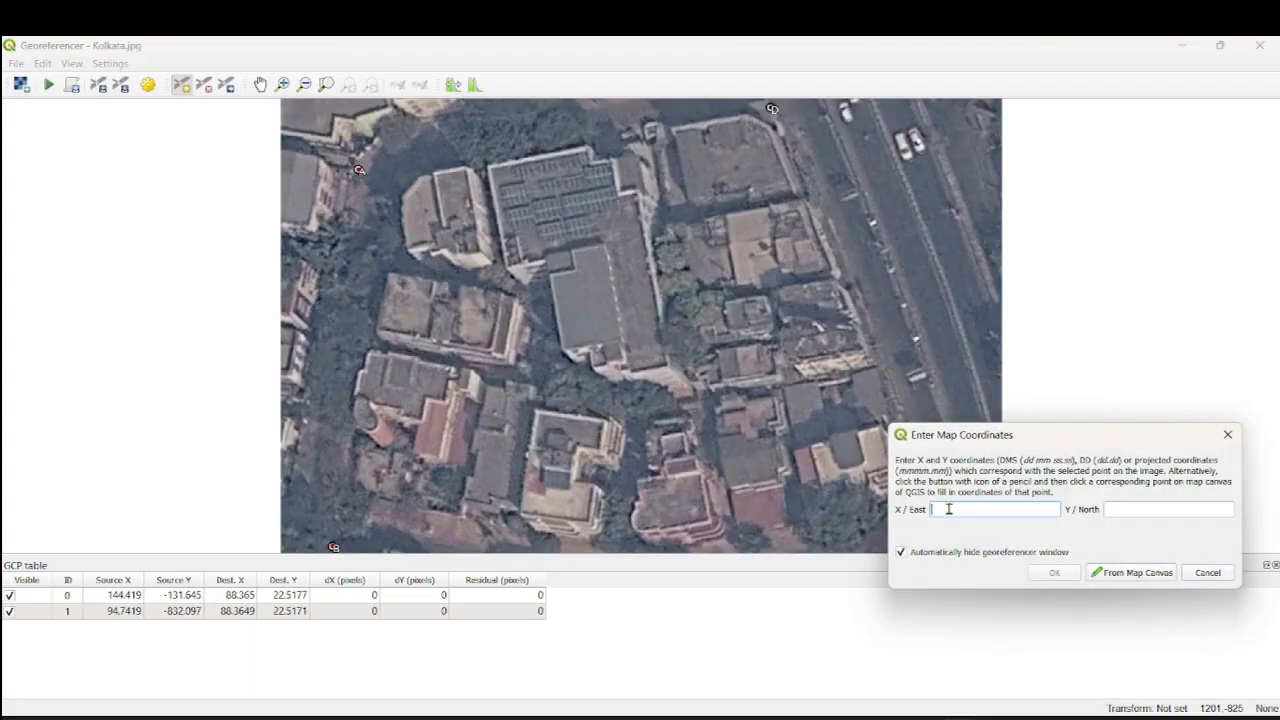
pyautogui.click(930, 716)
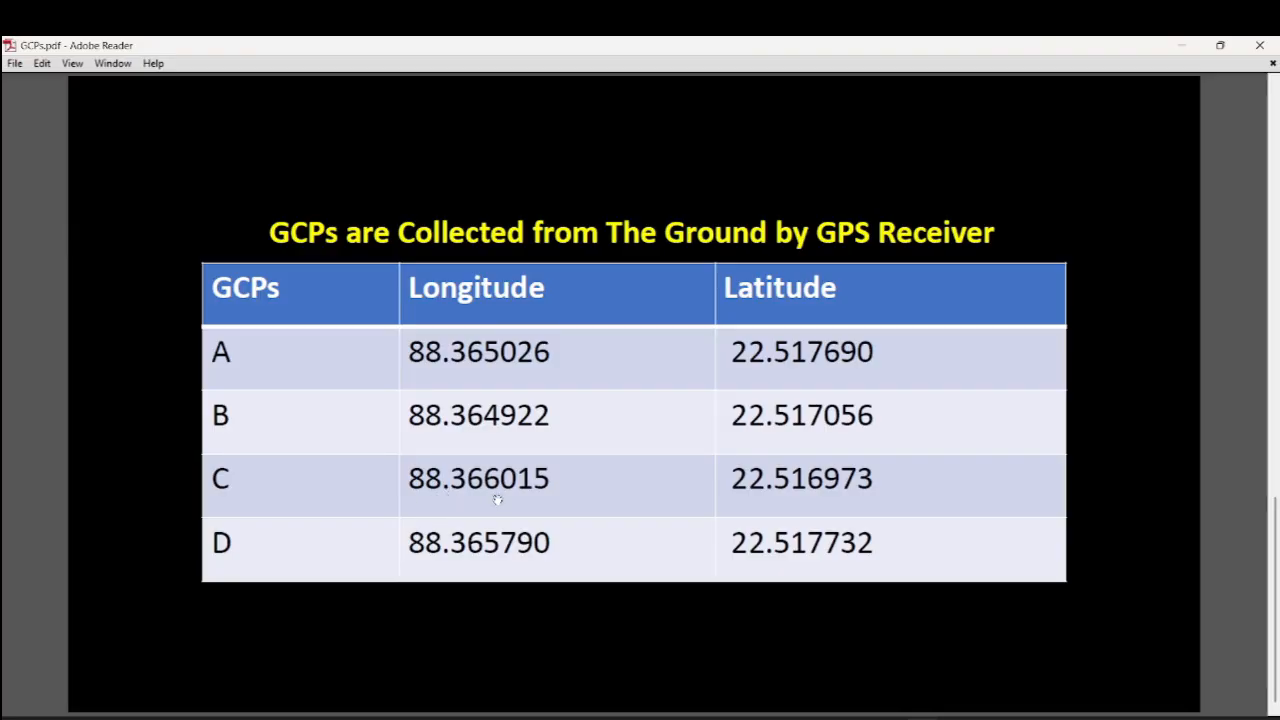
pyautogui.hotkey('alt', 'Tab')
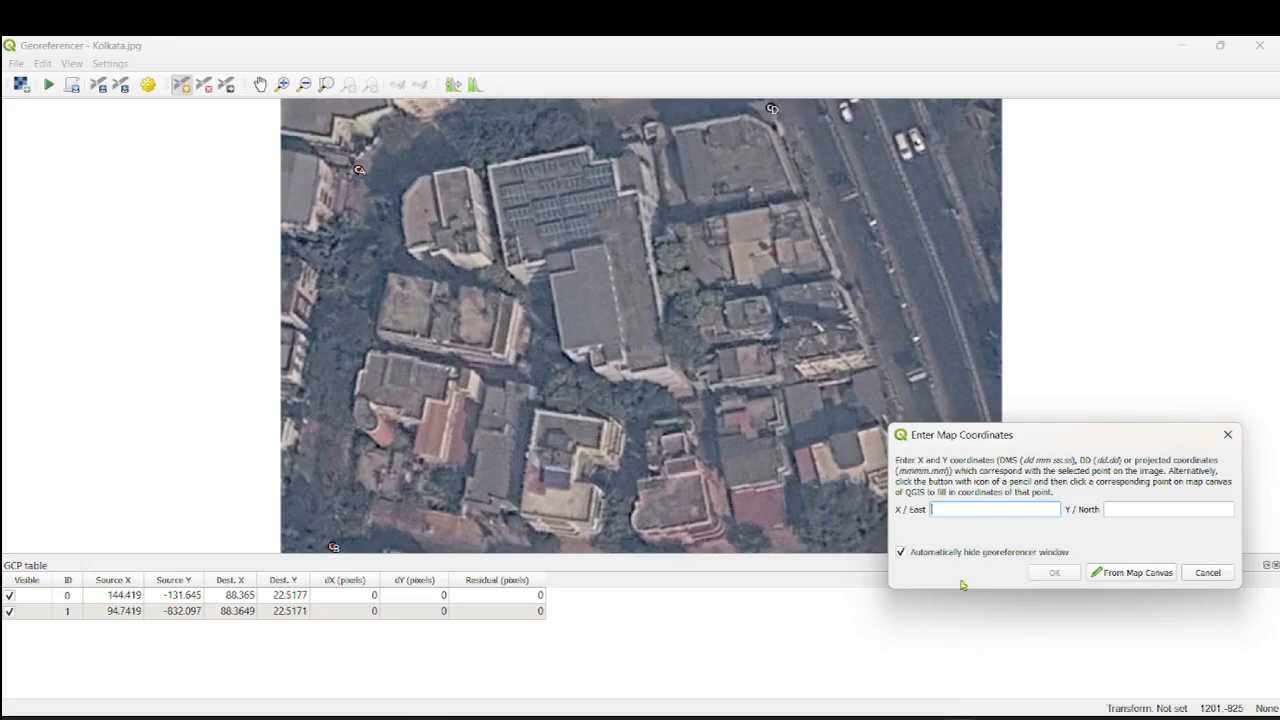
pyautogui.write('88.66015')
pyautogui.hotkey('alt', 'Tab')
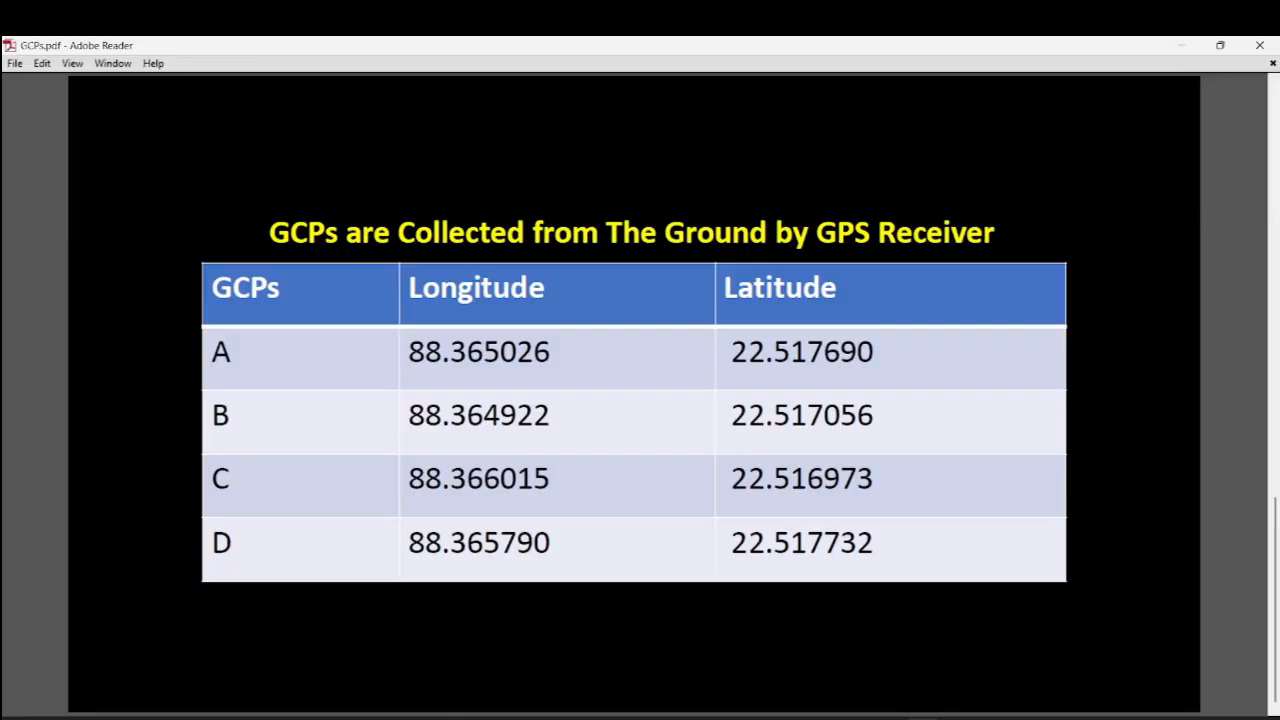
pyautogui.hotkey('alt', 'Tab')
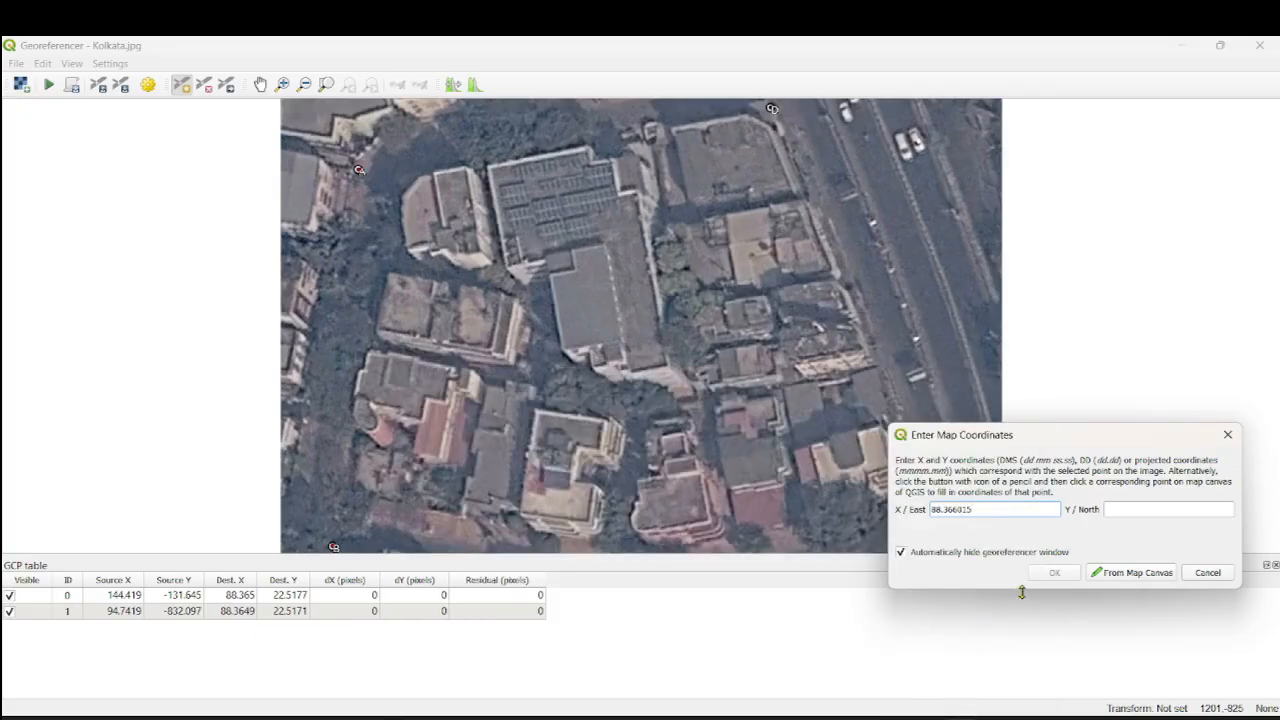
# Enter point C's Y / North coordinate from GCPs.pdf, 22.516973, and accept the control point.
pyautogui.click(1133, 509)
pyautogui.hotkey('alt', 'Tab')
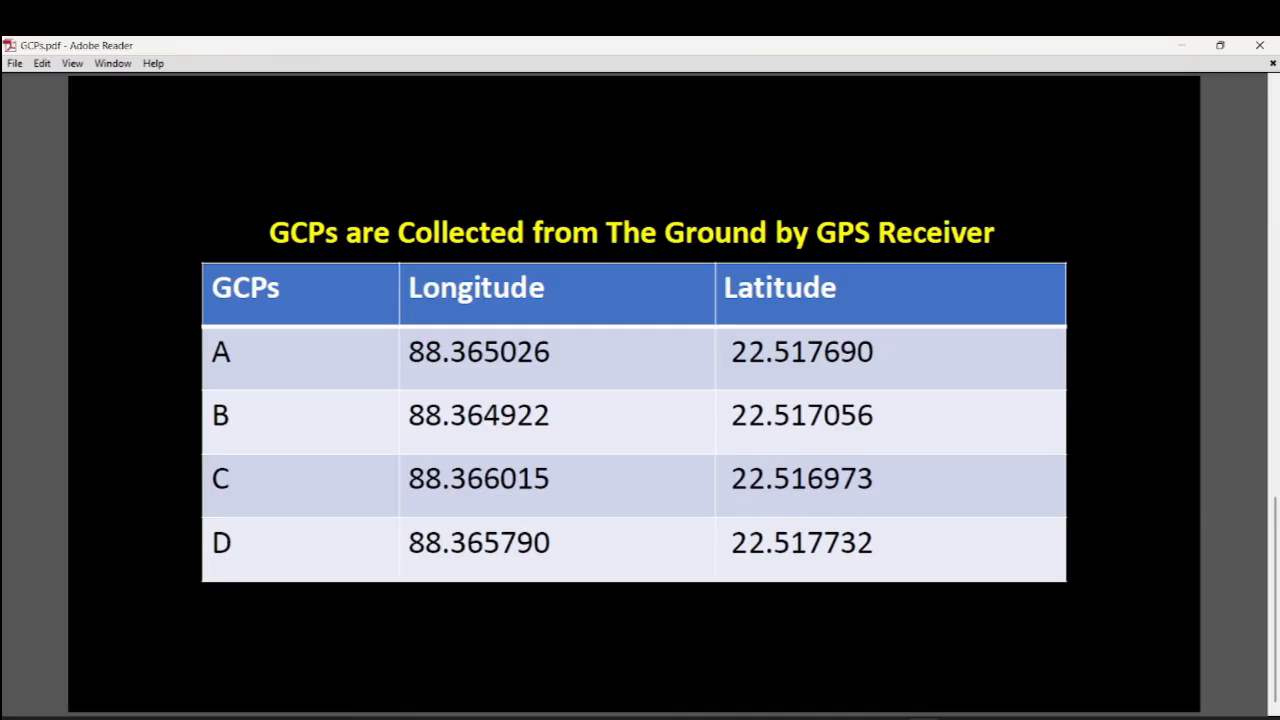
pyautogui.hotkey('alt', 'Tab')
pyautogui.click(1120, 512)
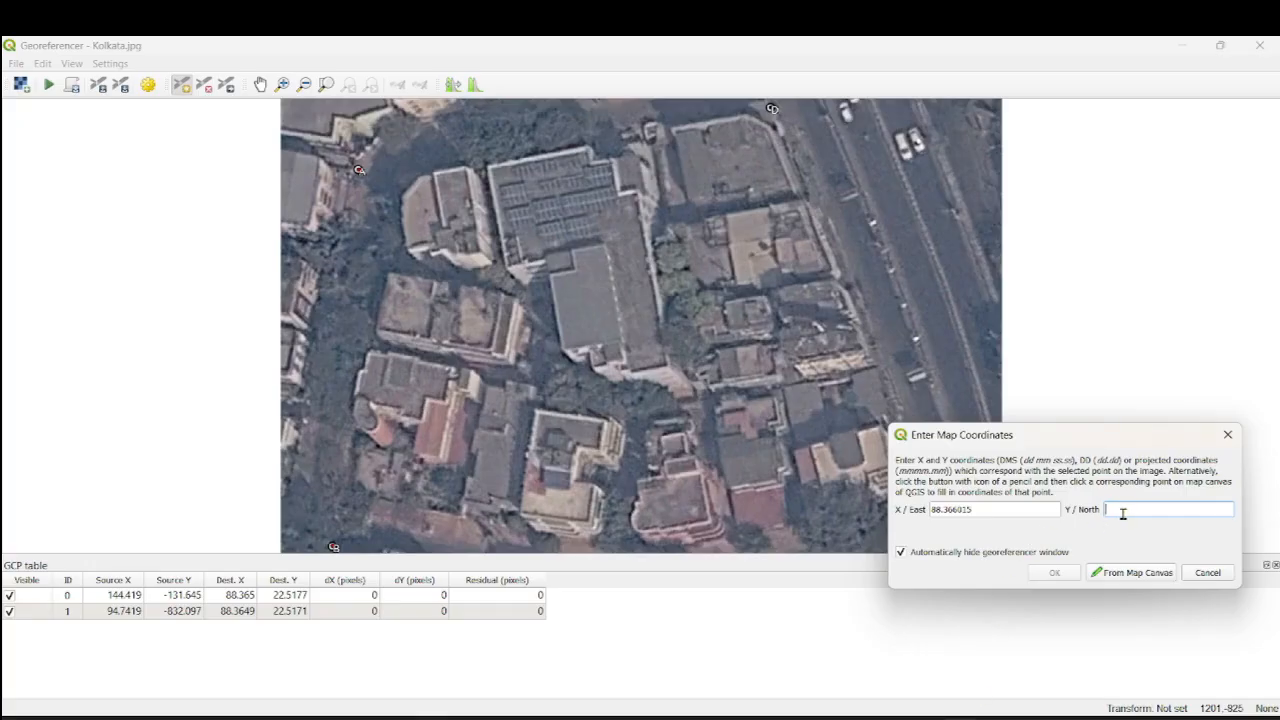
pyautogui.write('22.51')
pyautogui.hotkey('alt', 'Tab')
pyautogui.hotkey('alt', 'Tab')
pyautogui.write('16973')
pyautogui.click(1054, 572)
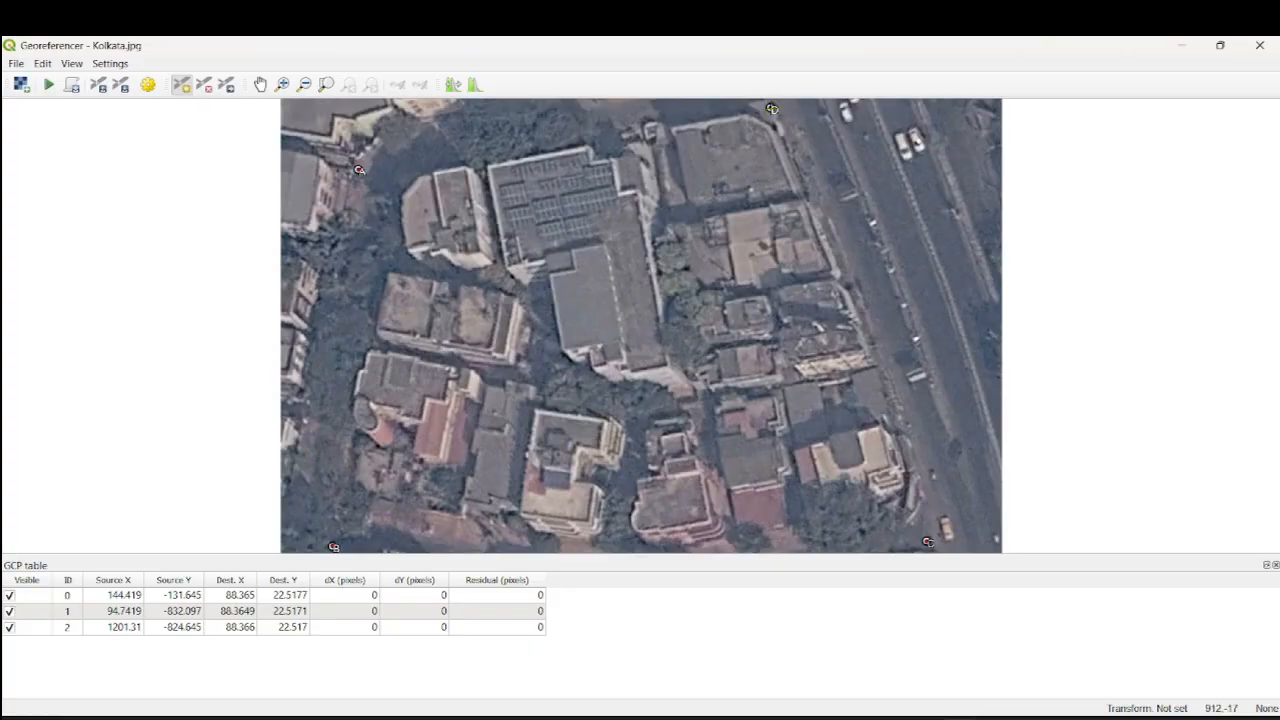
# Place a control point on marker D and enter its X / East coordinate from GCPs.pdf, 88.365790.
pyautogui.click(772, 108)
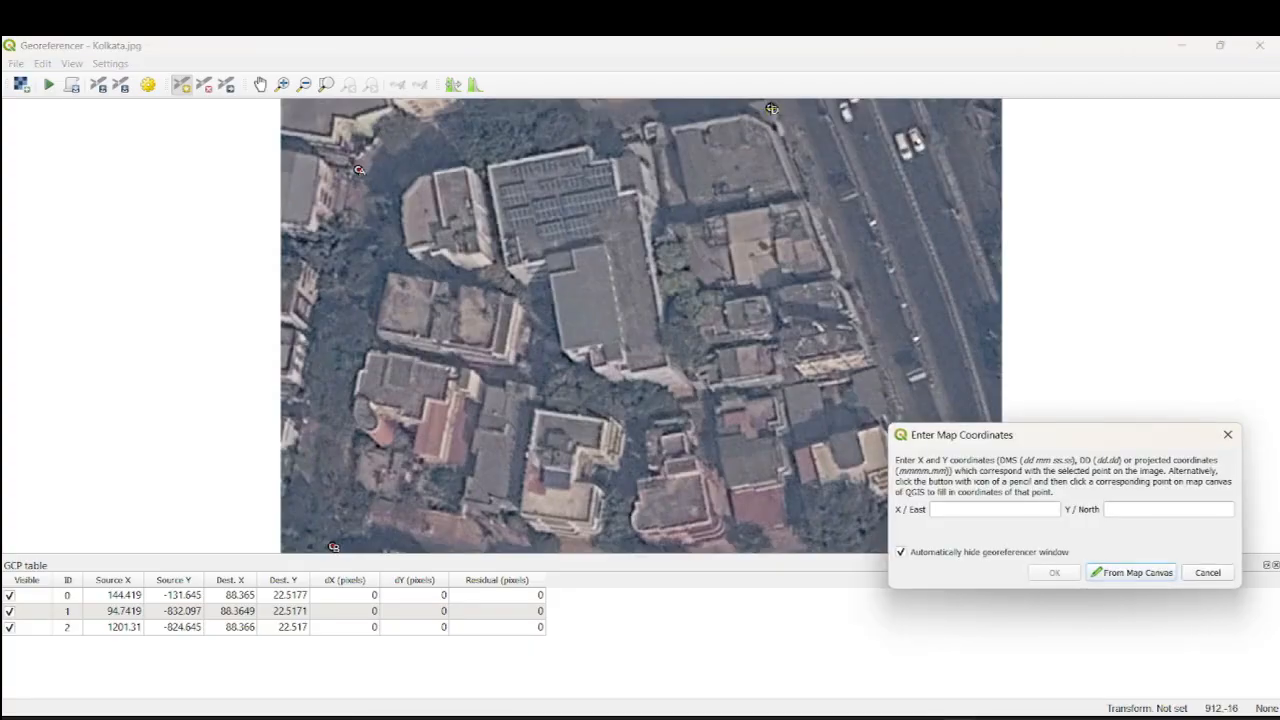
pyautogui.click(973, 511)
pyautogui.hotkey('alt', 'Tab')
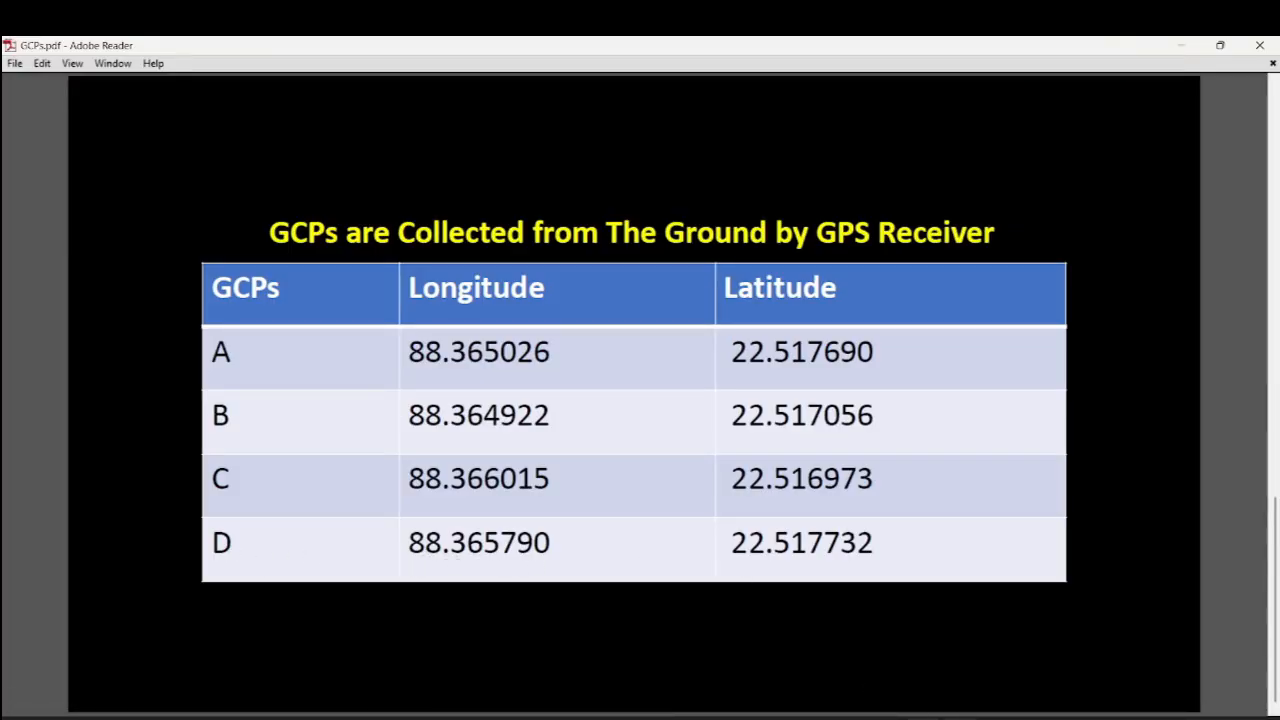
pyautogui.moveTo(970, 718)
pyautogui.click(957, 670)
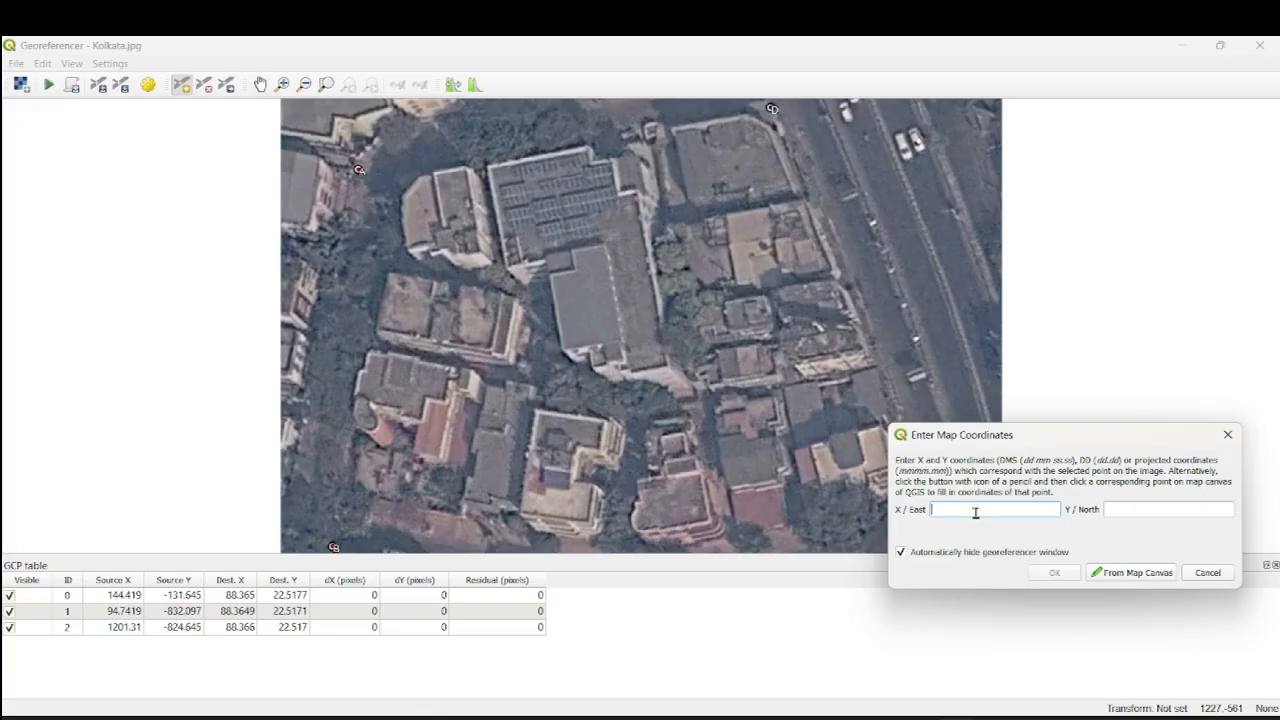
pyautogui.write('88.365790')
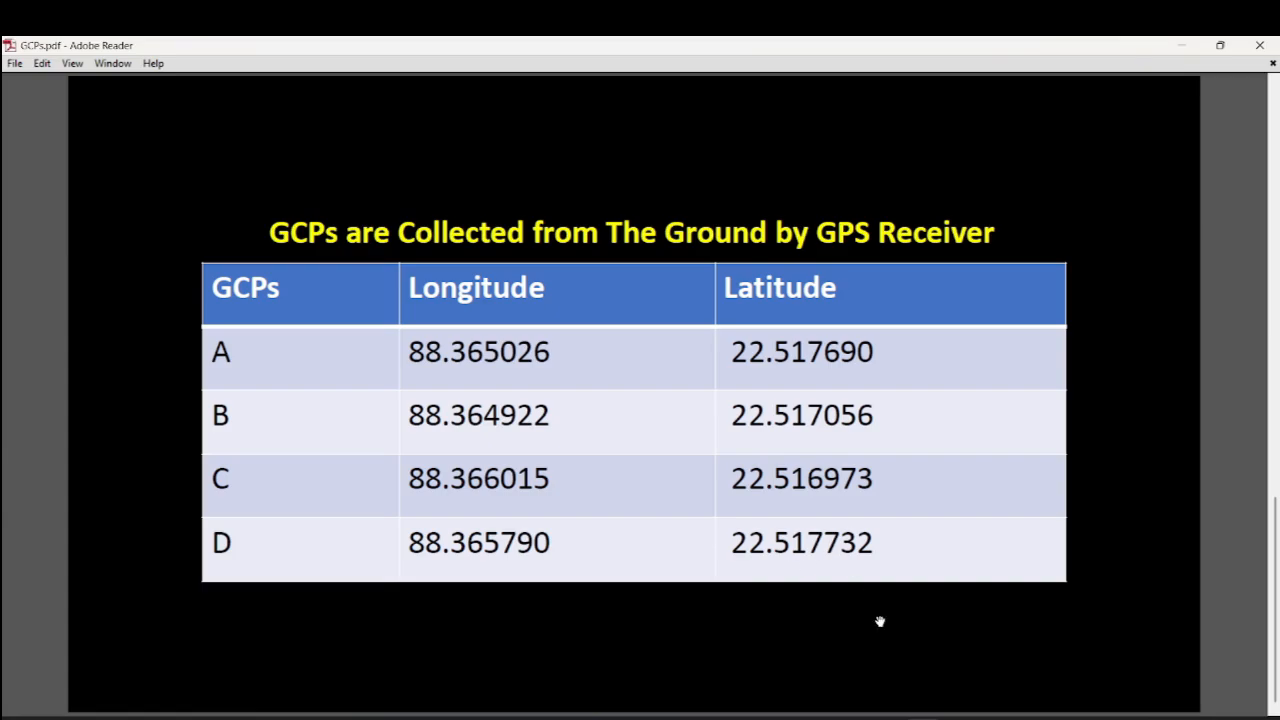
# Enter point D's Y / North coordinate from GCPs.pdf, 22.517732, and accept the control point.
pyautogui.click(957, 645)
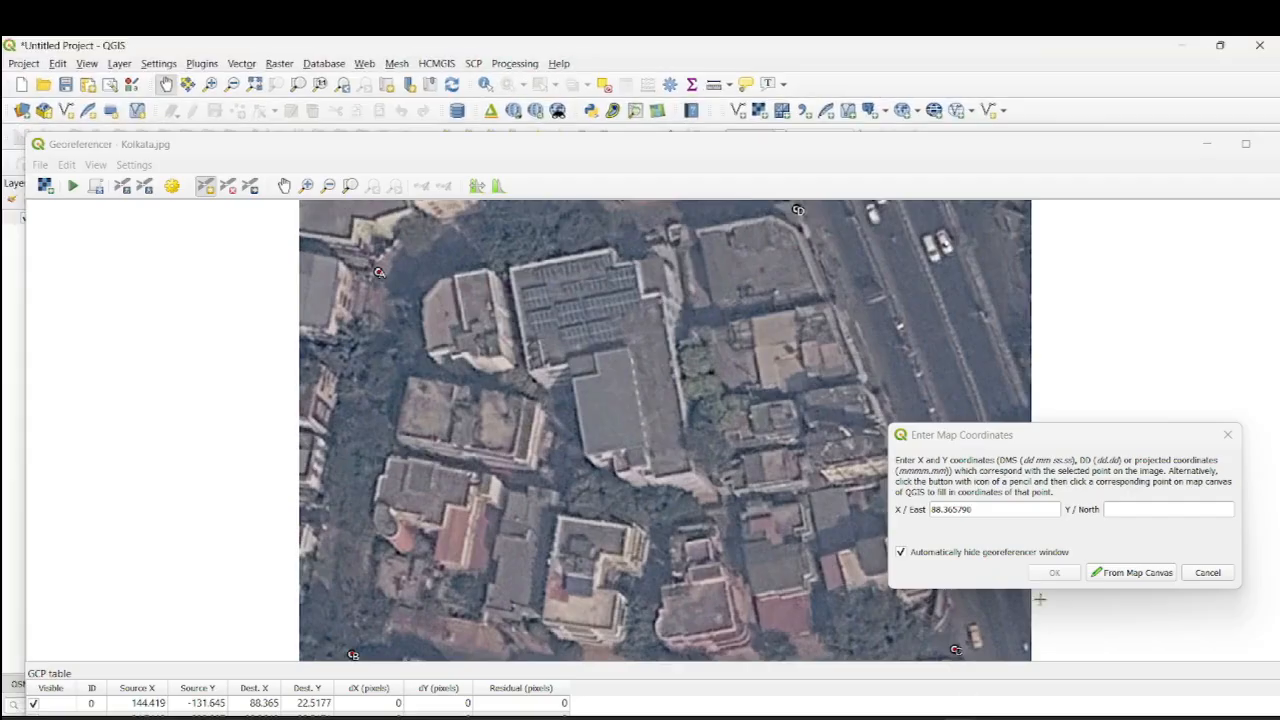
pyautogui.click(1135, 512)
pyautogui.write('22.5')
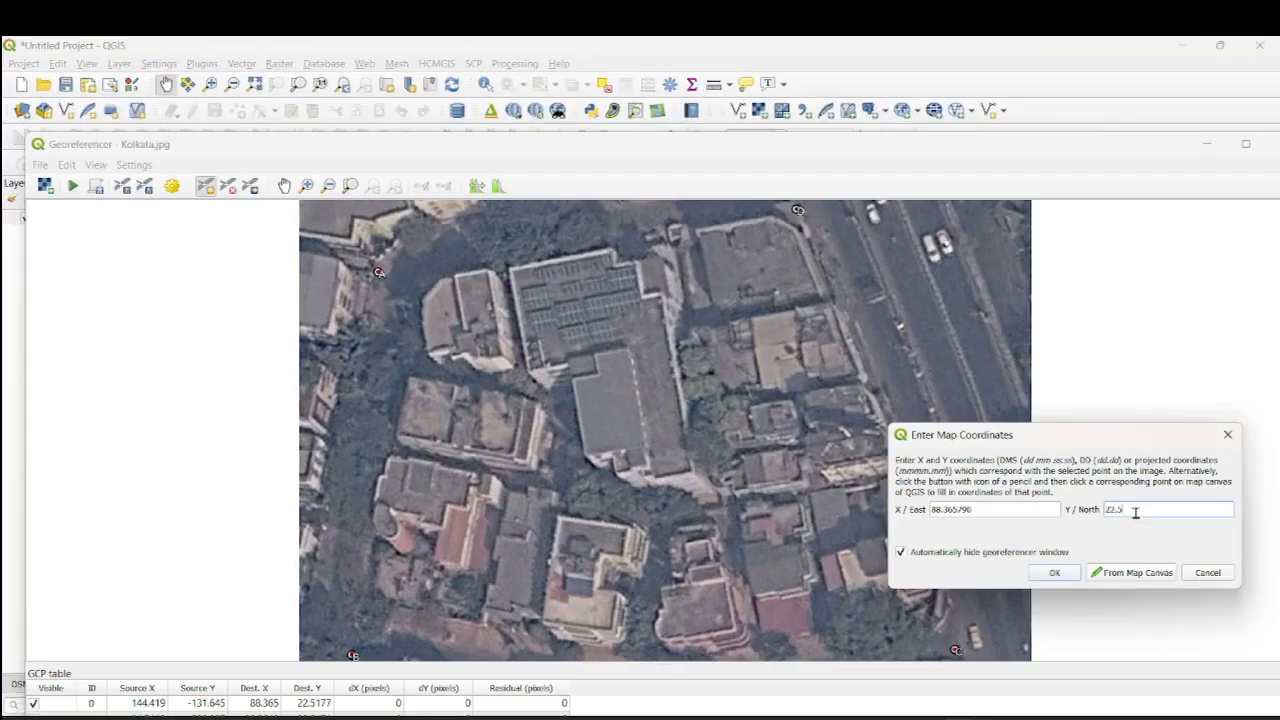
pyautogui.write('17722')
pyautogui.hotkey('alt', 'Tab')
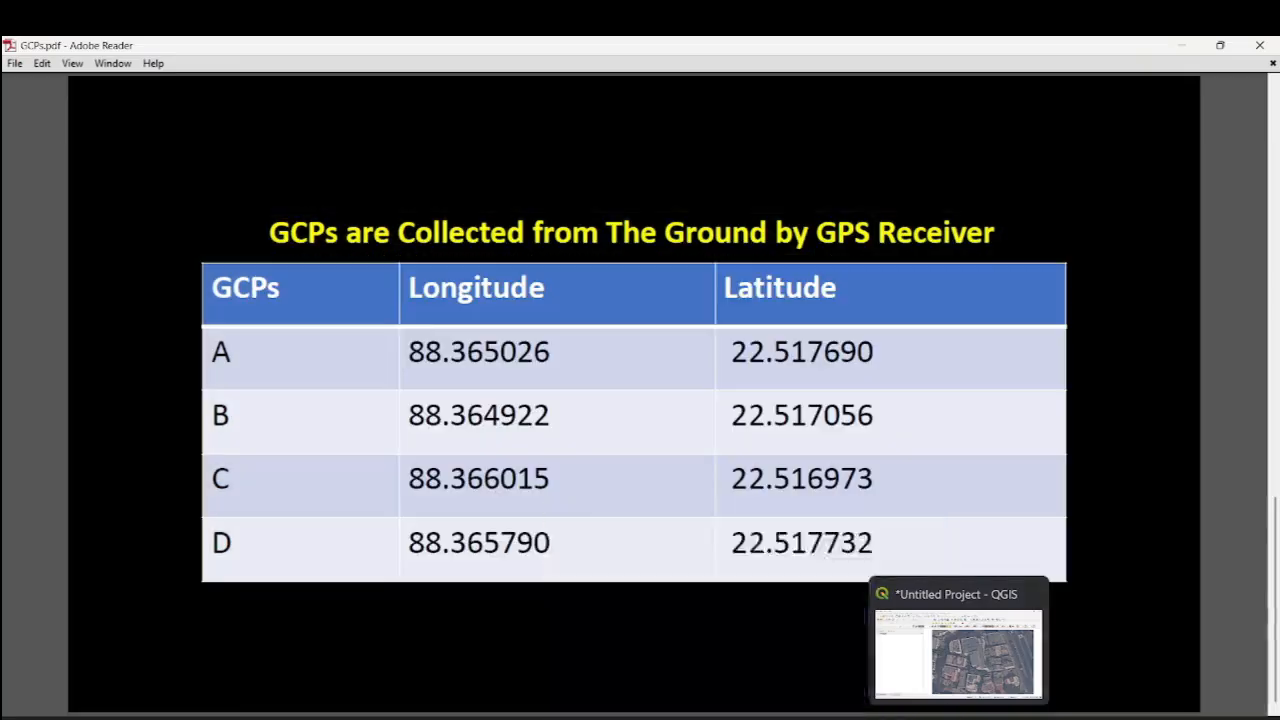
pyautogui.hotkey('alt', 'Tab')
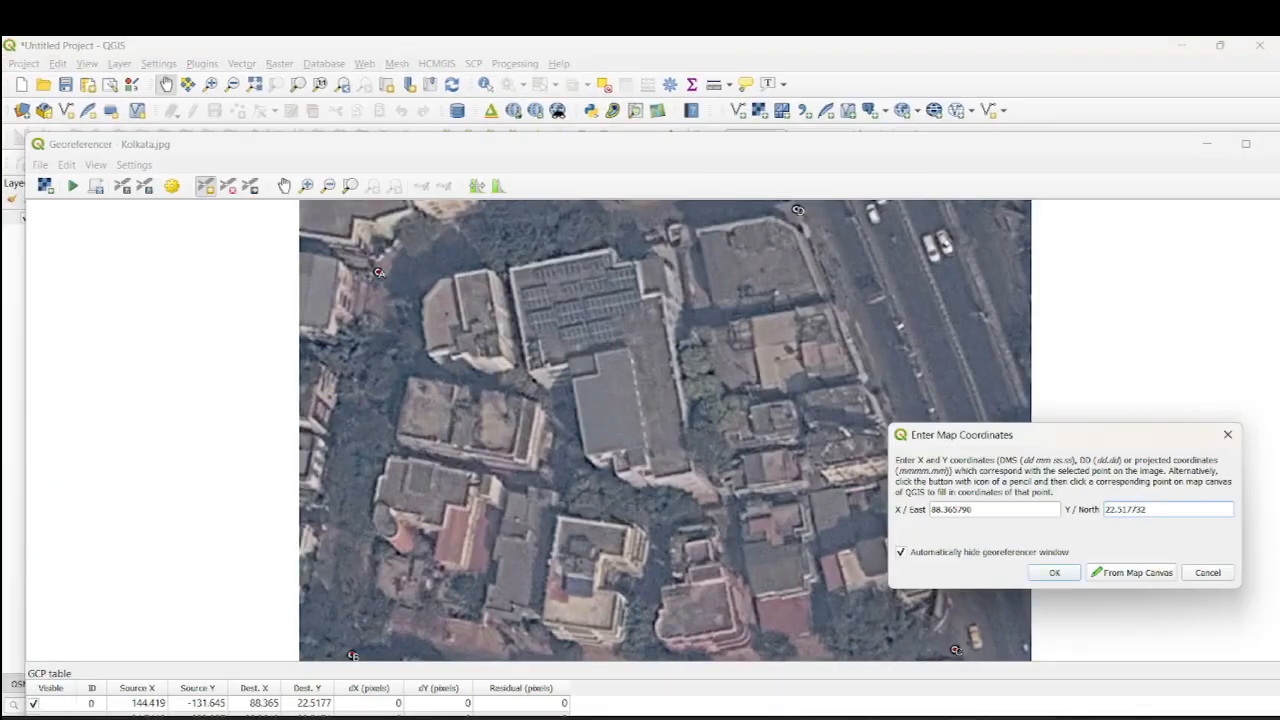
pyautogui.hotkey('alt', 'Tab')
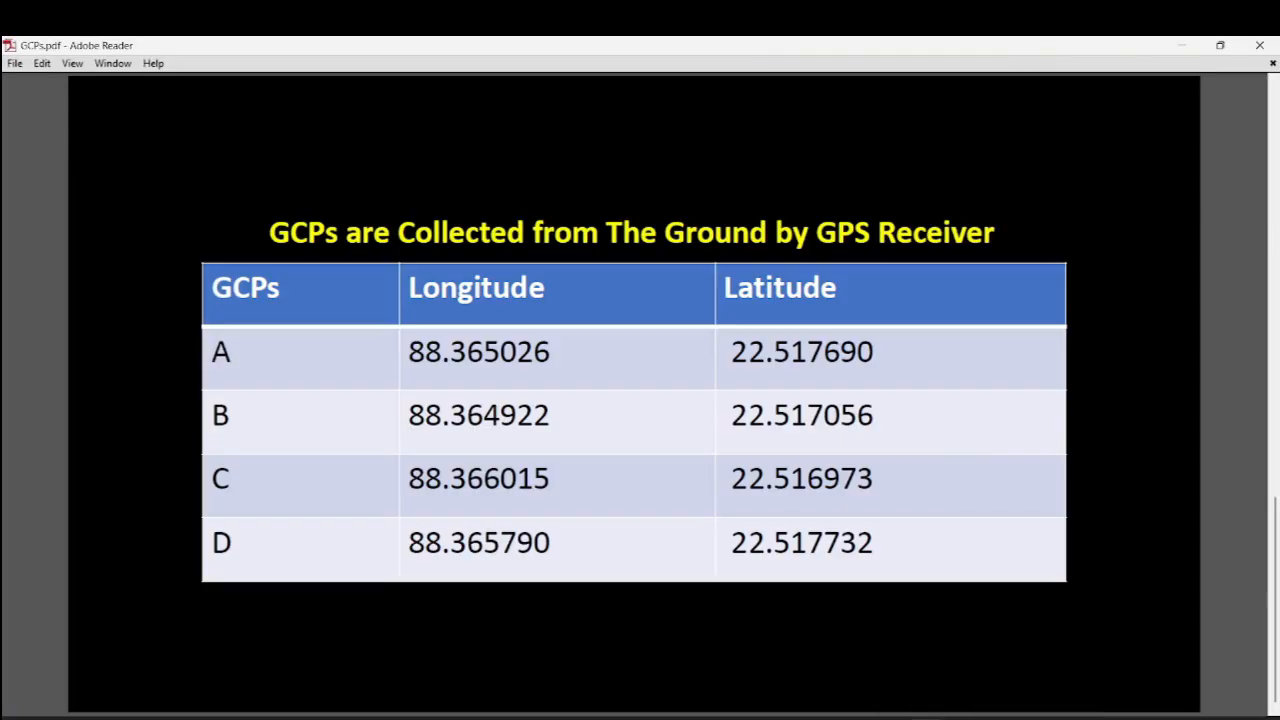
pyautogui.hotkey('alt', 'Tab')
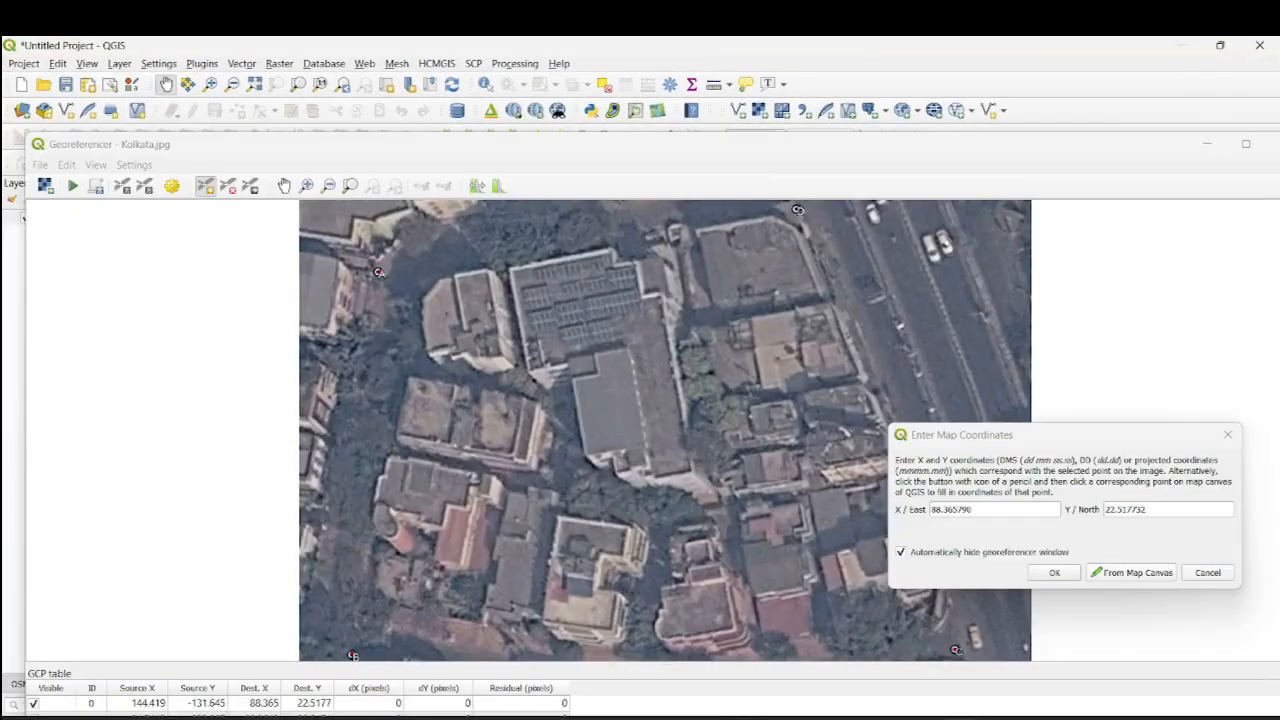
pyautogui.click(1049, 572)
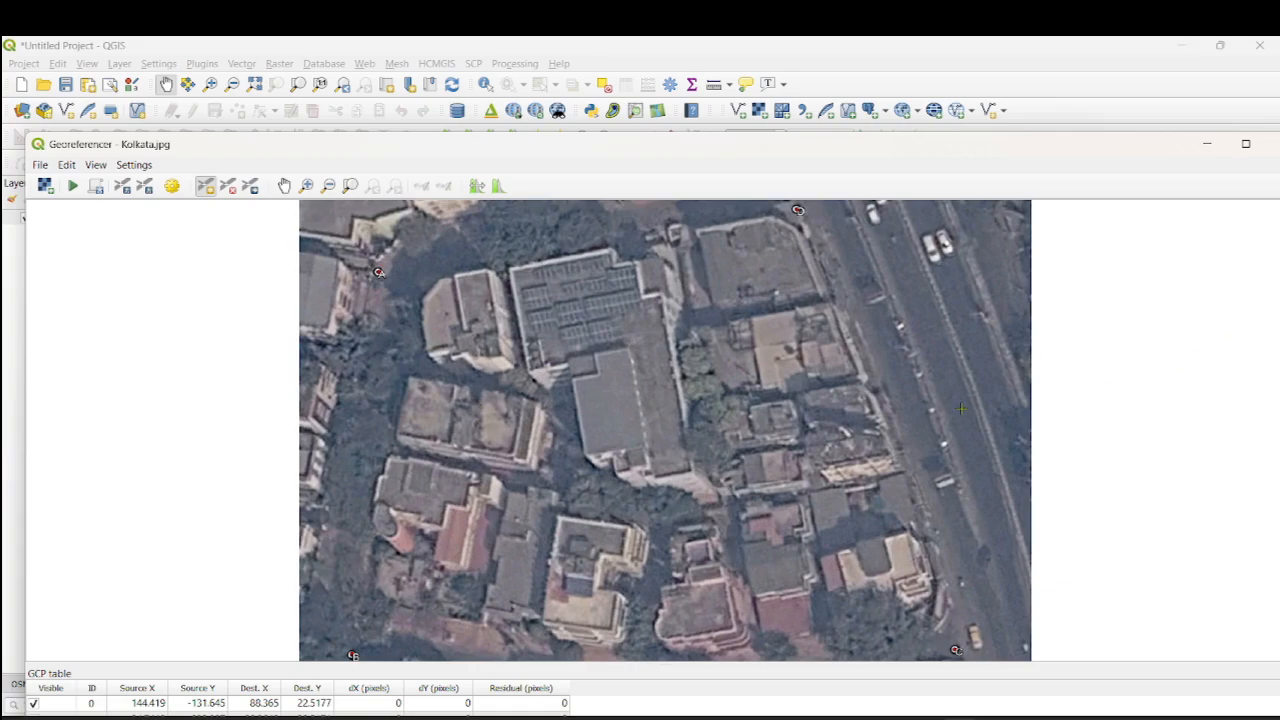
# Maximize the Georeferencer and accept a Thin Plate Spline transformation with target SRS EPSG:4326 - WGS 84 and output raster Kolkata_modified.tif.
pyautogui.scroll(-1, 862, 608)
pyautogui.scroll(1, 862, 608)
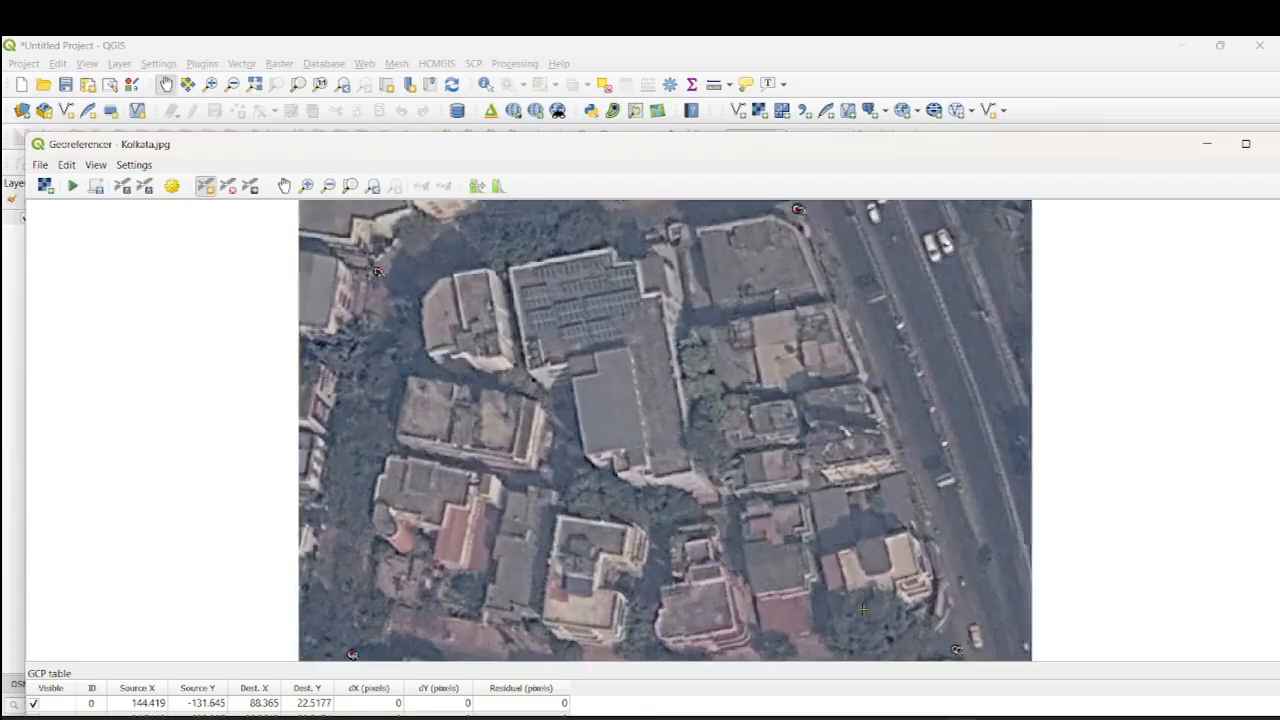
pyautogui.click(1245, 143)
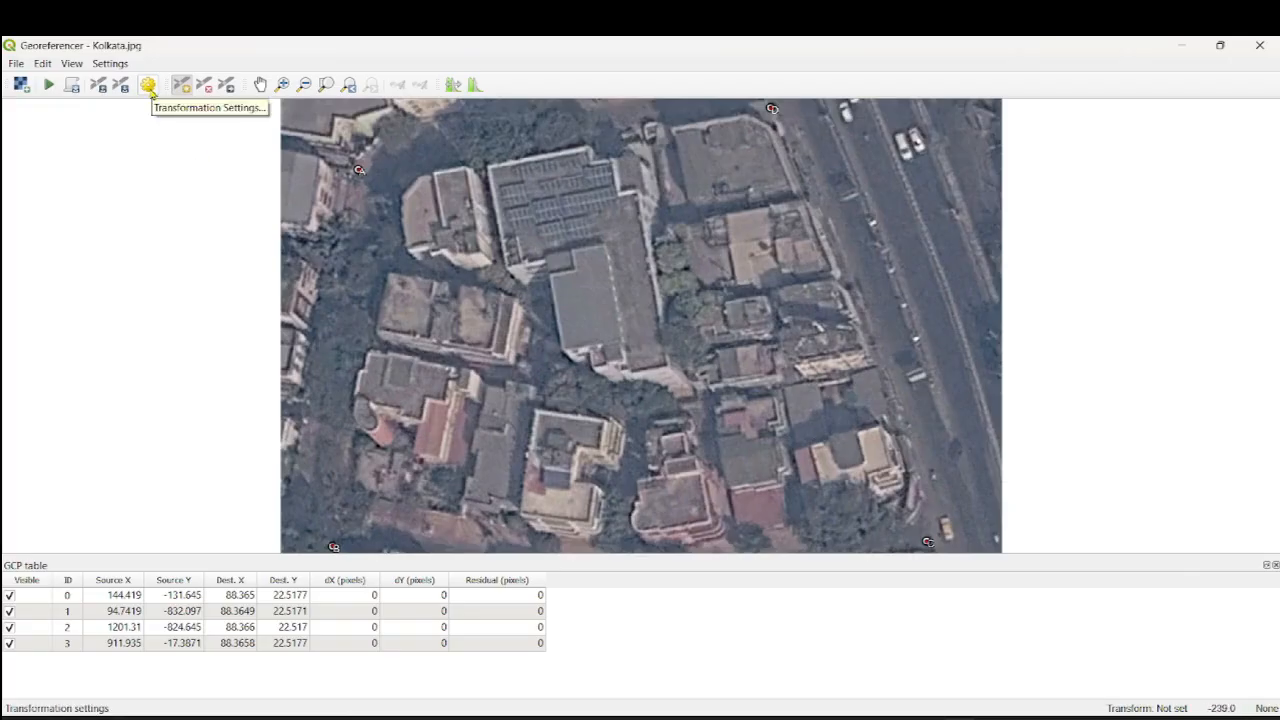
pyautogui.click(148, 86)
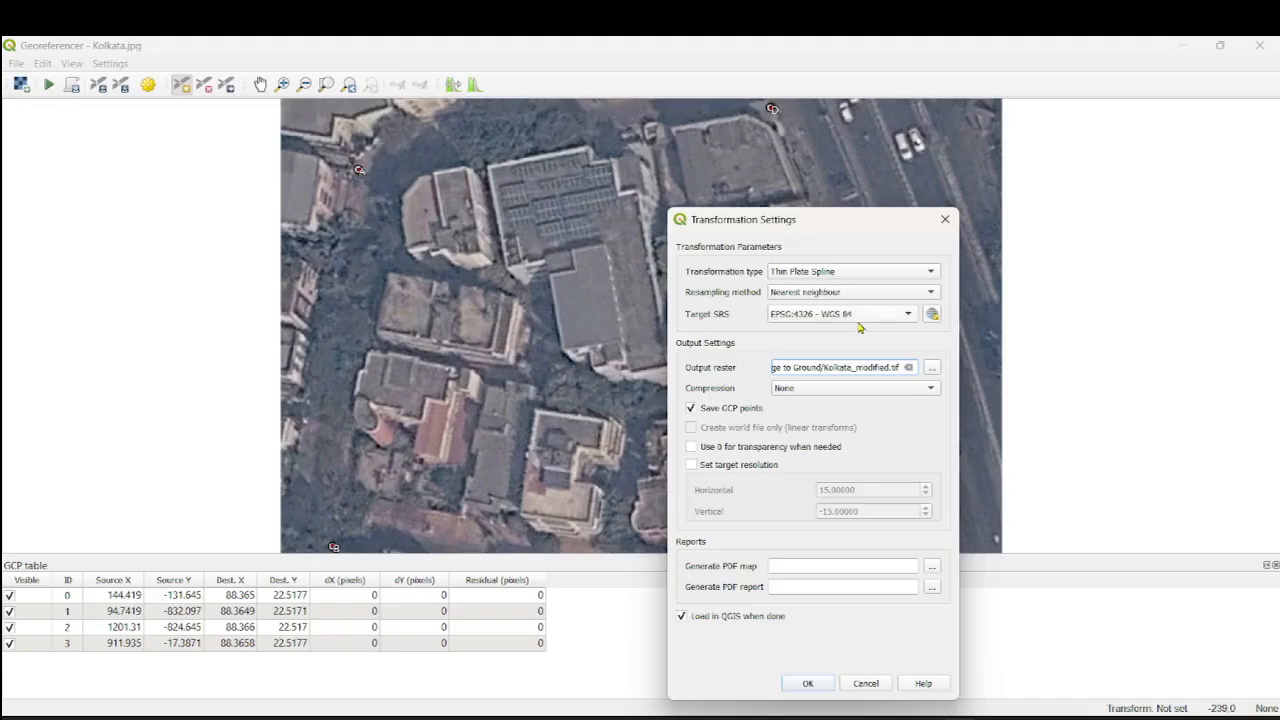
pyautogui.click(797, 325)
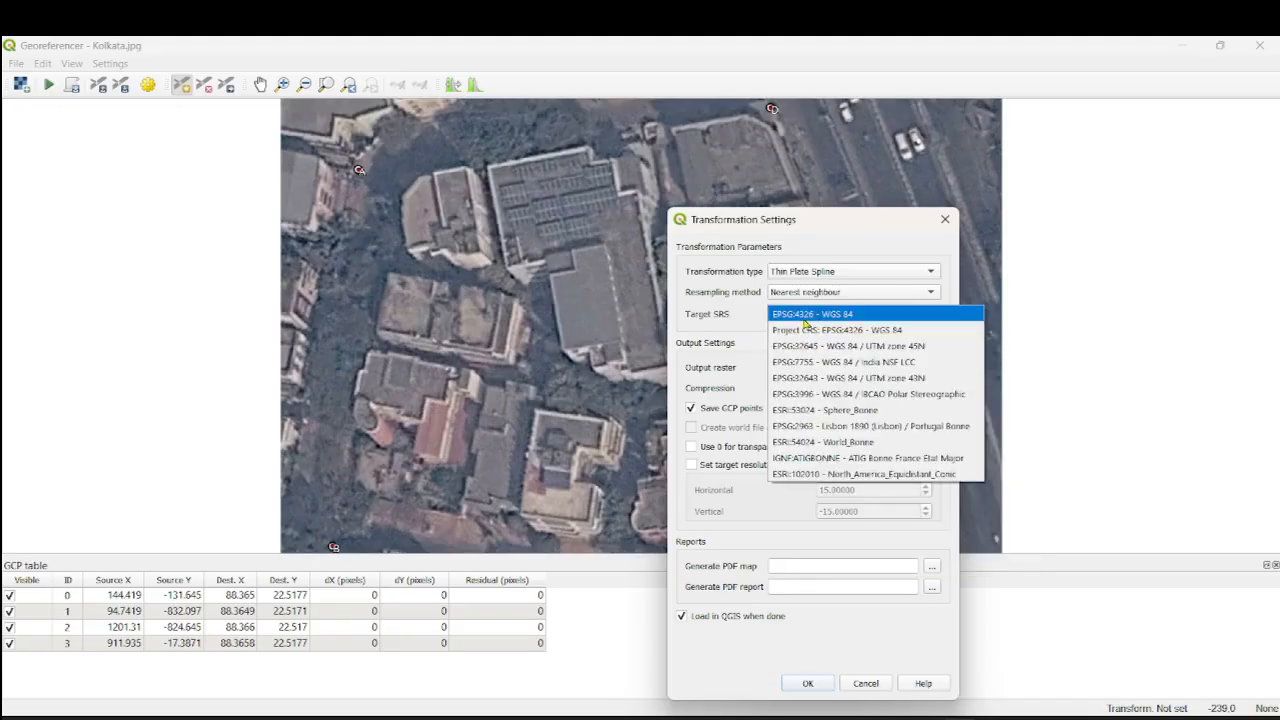
pyautogui.click(856, 316)
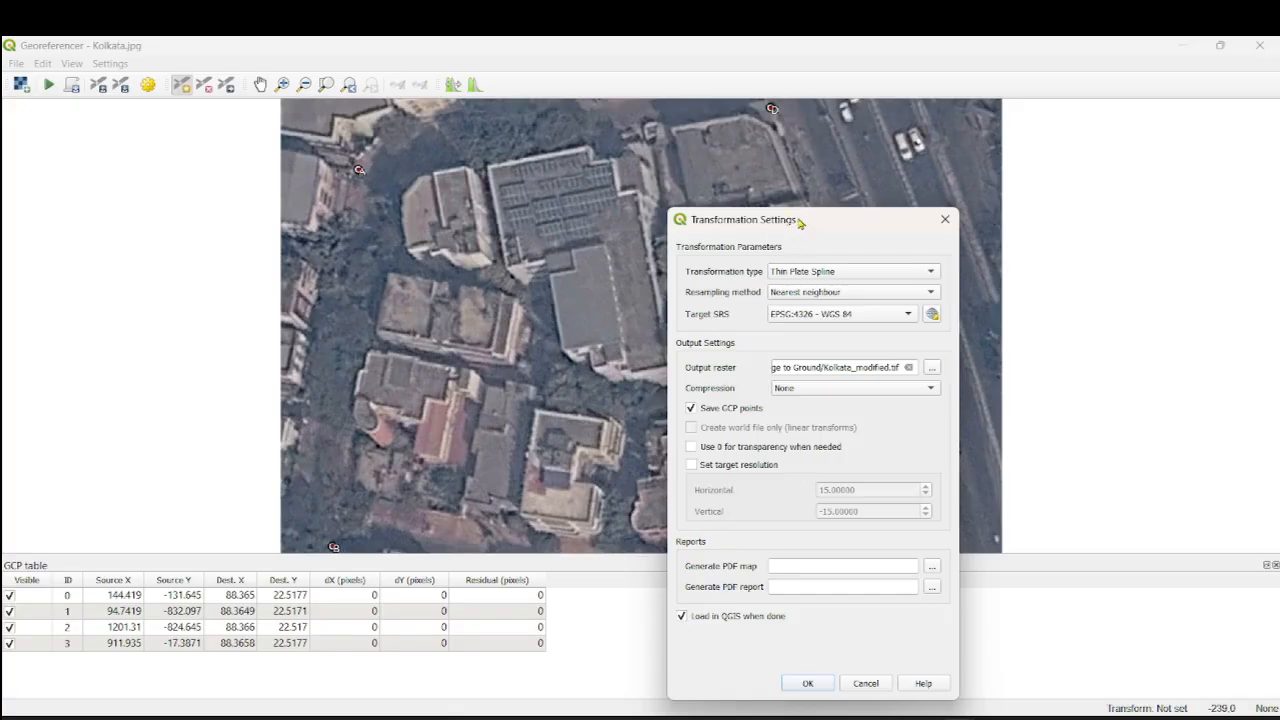
pyautogui.moveTo(800, 219); pyautogui.dragTo(750, 156)
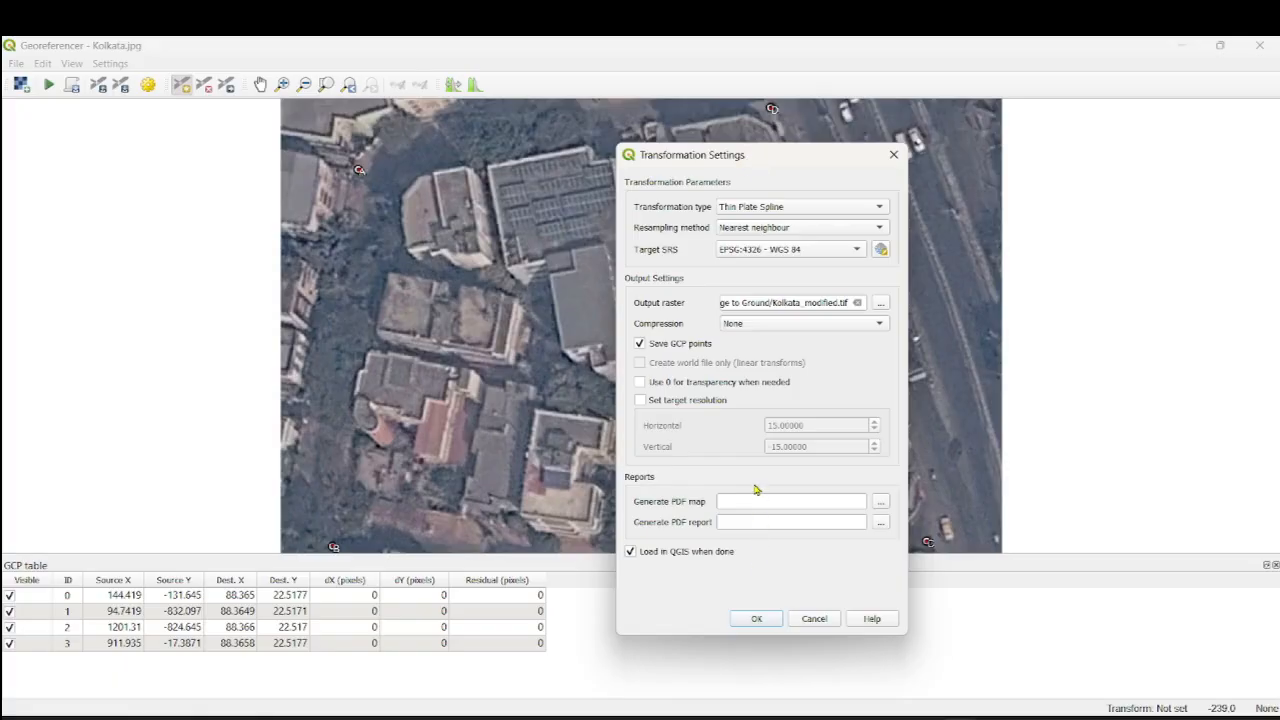
pyautogui.click(757, 620)
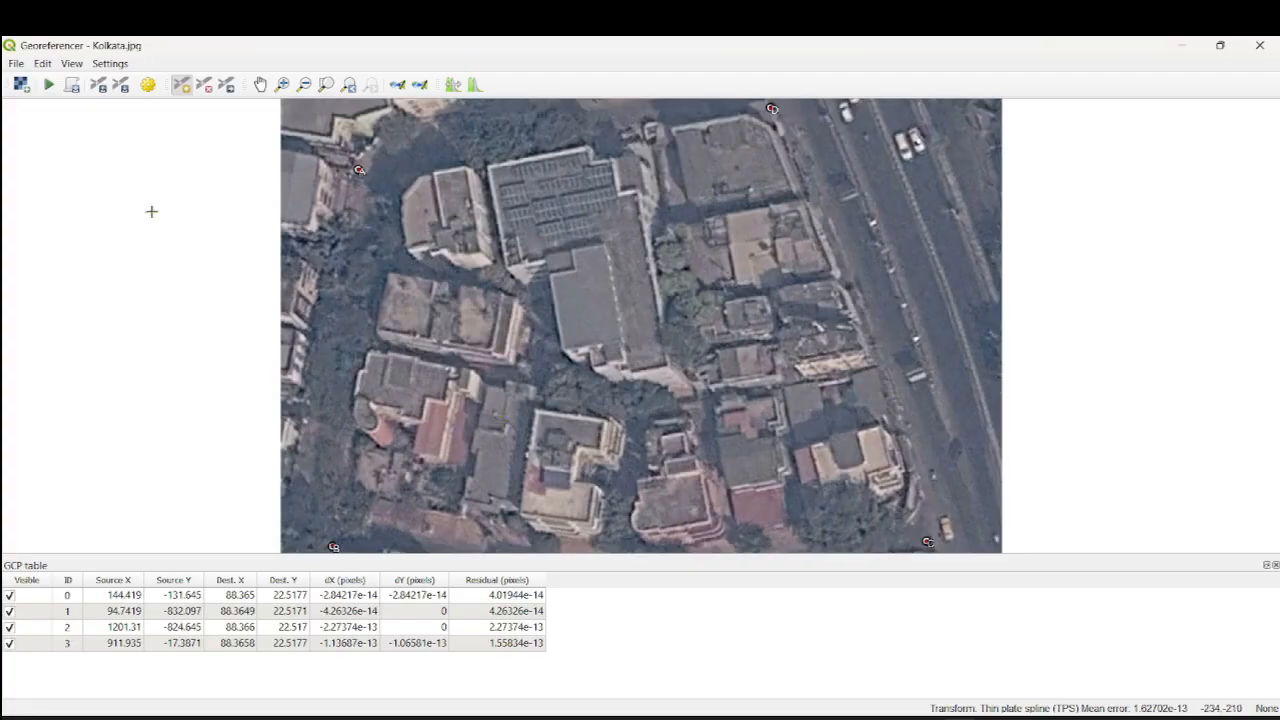
# Run the georeferencing of Kolkata.jpg and minimize the Georeferencer to return to the main map window.
pyautogui.click(49, 87)
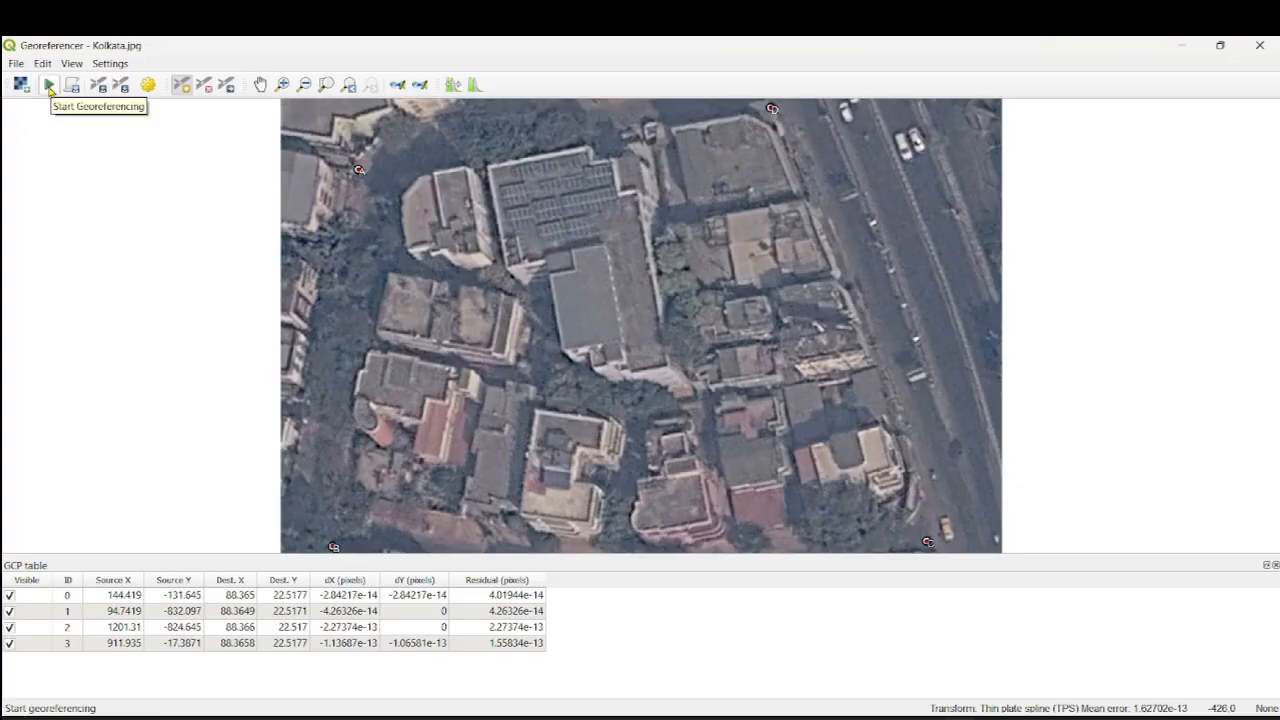
pyautogui.click(49, 87)
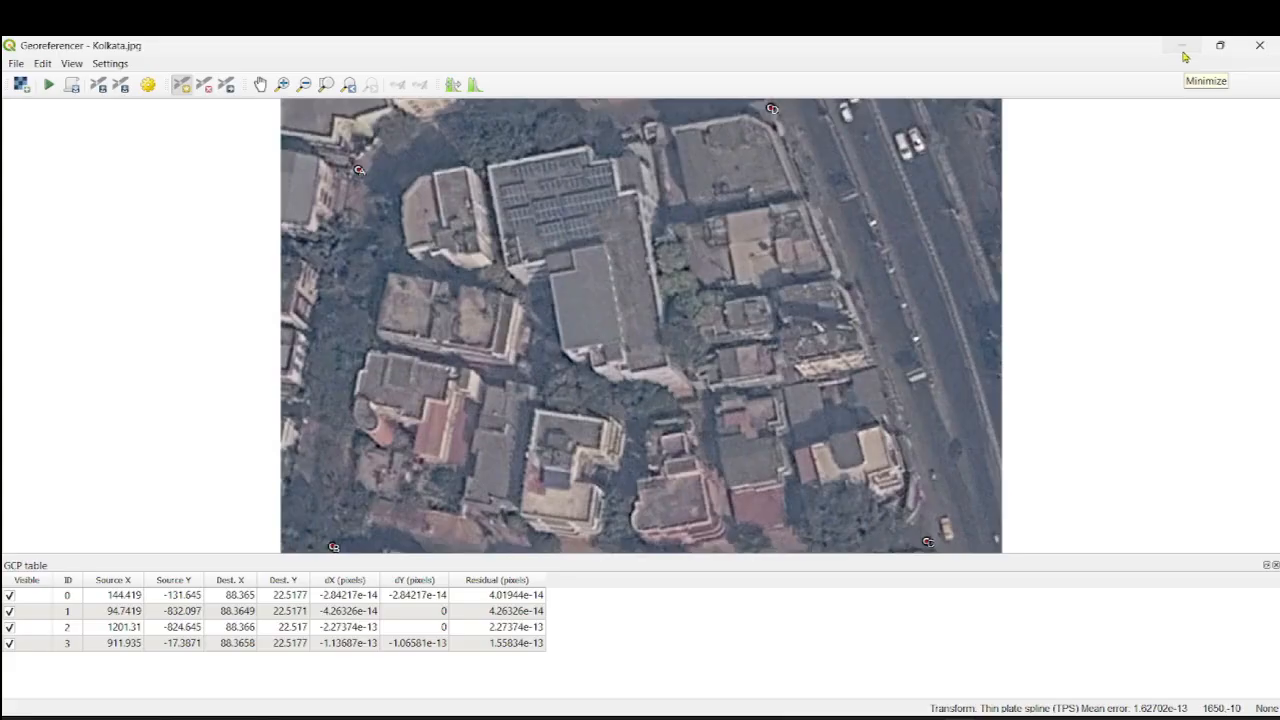
pyautogui.click(1182, 48)
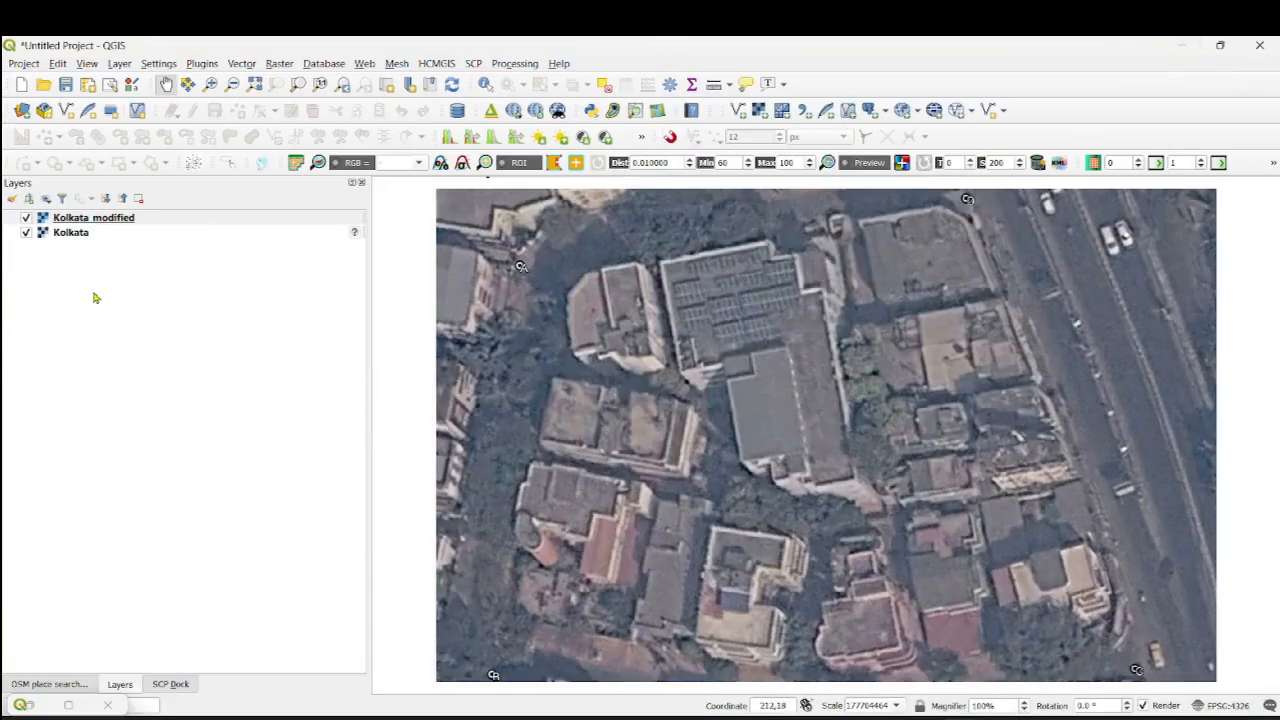
# Hide the original Kolkata layer and zoom the map to the full extent of the georeferenced Kolkata_modified layer.
pyautogui.click(110, 236)
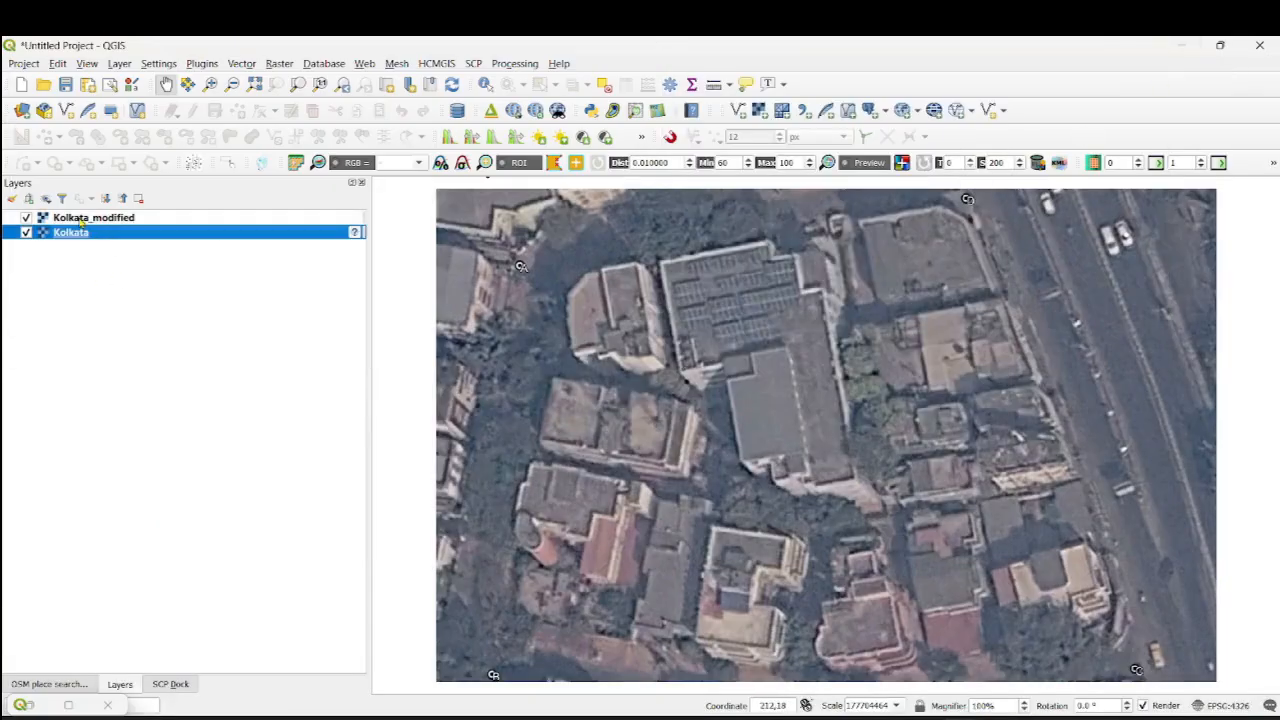
pyautogui.click(27, 232)
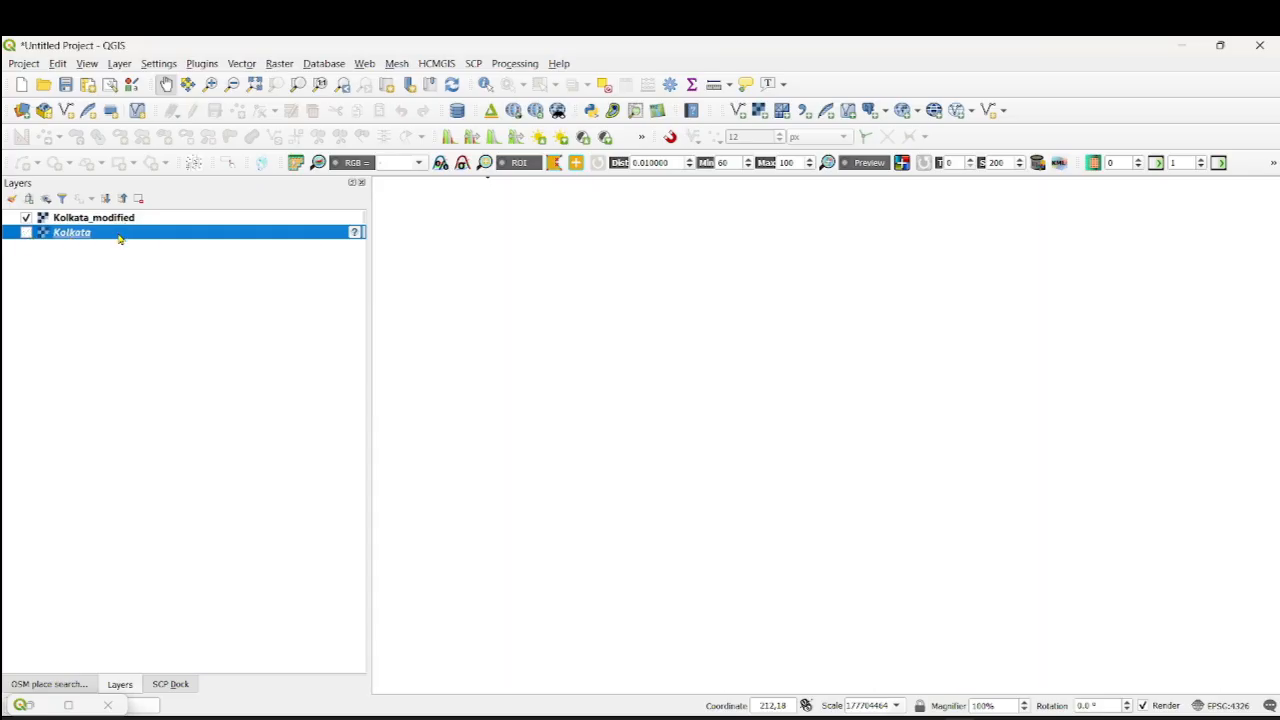
pyautogui.click(26, 233)
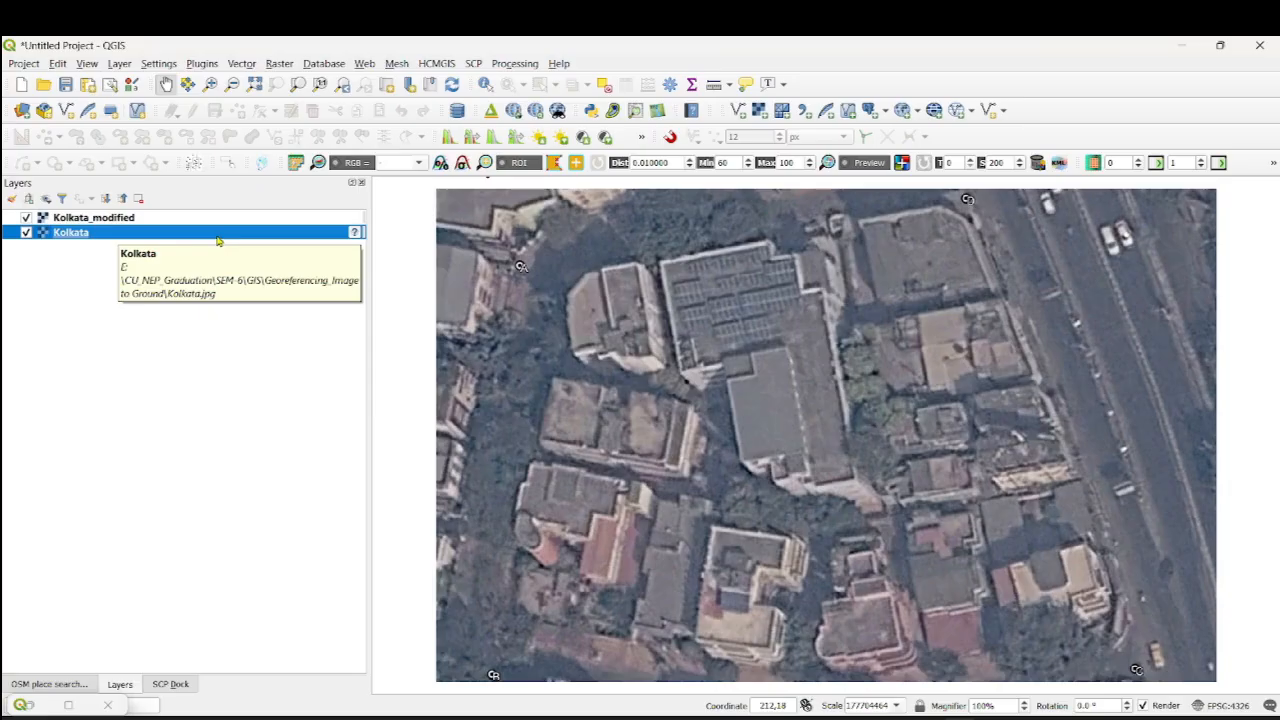
pyautogui.click(26, 233)
pyautogui.click(108, 221)
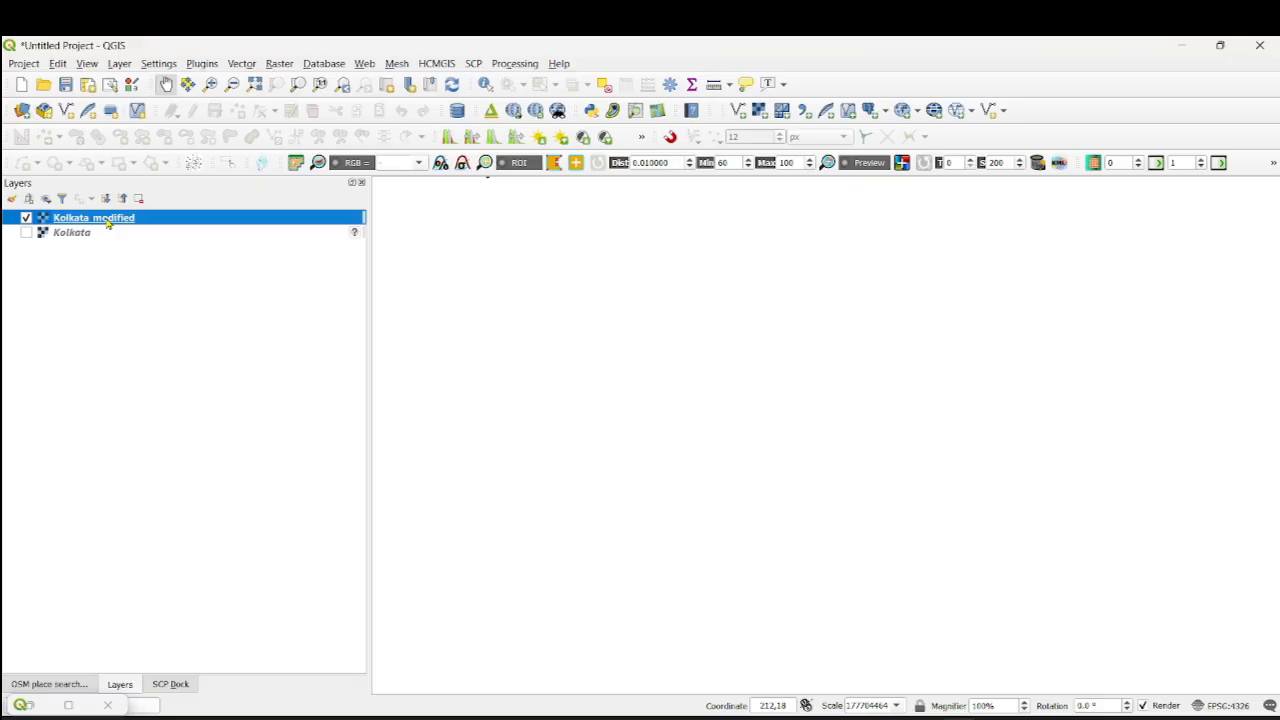
pyautogui.click(254, 88)
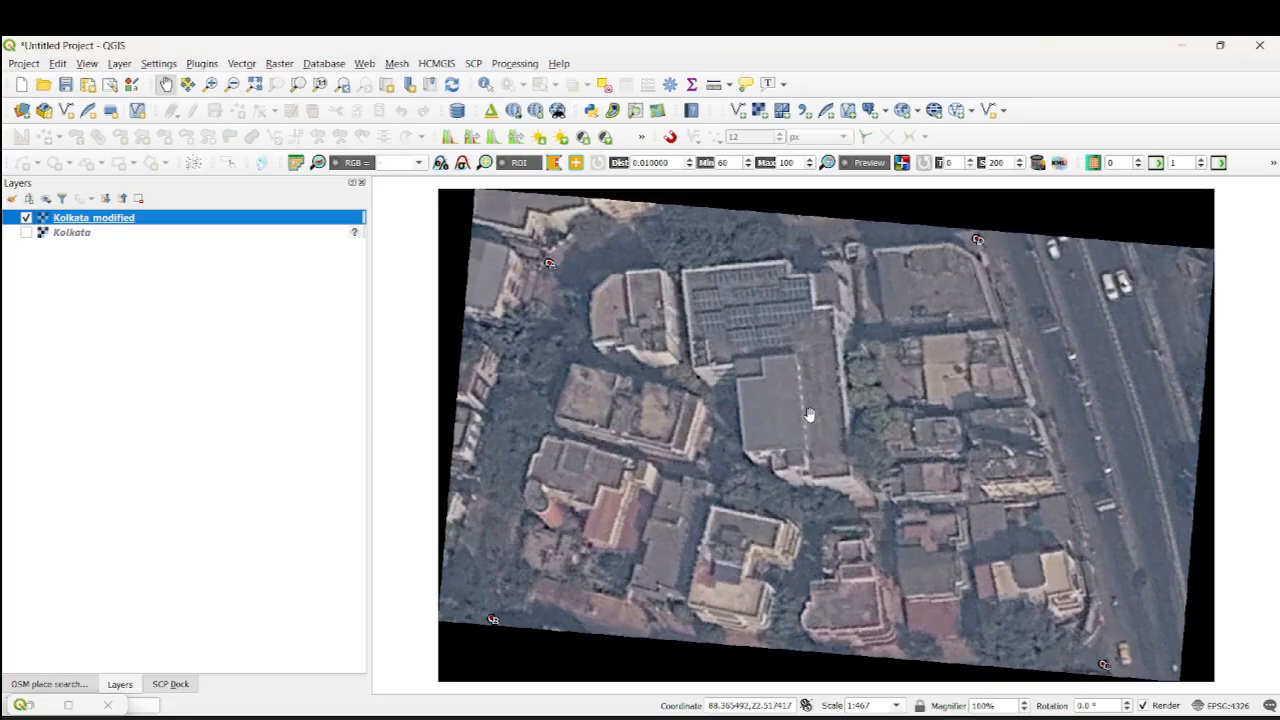
# Display only the original Kolkata layer at full extent to compare it with the georeferenced raster.
pyautogui.click(27, 218)
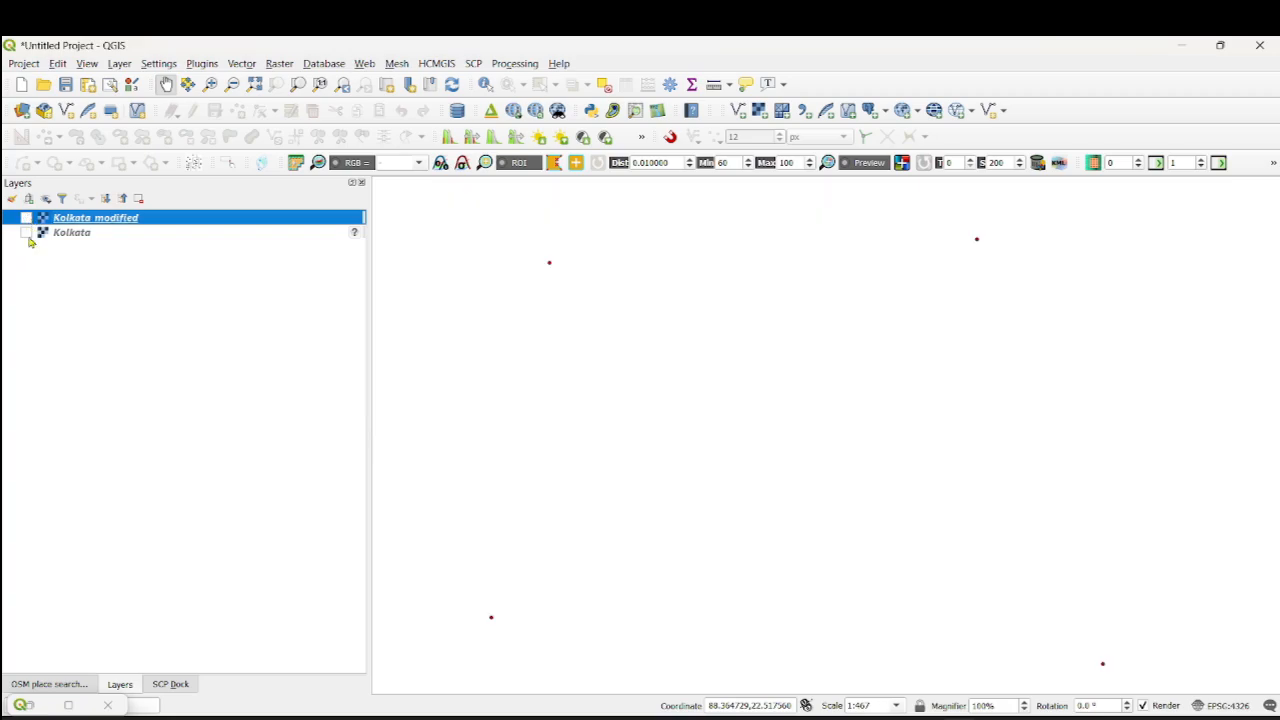
pyautogui.click(27, 233)
pyautogui.click(66, 237)
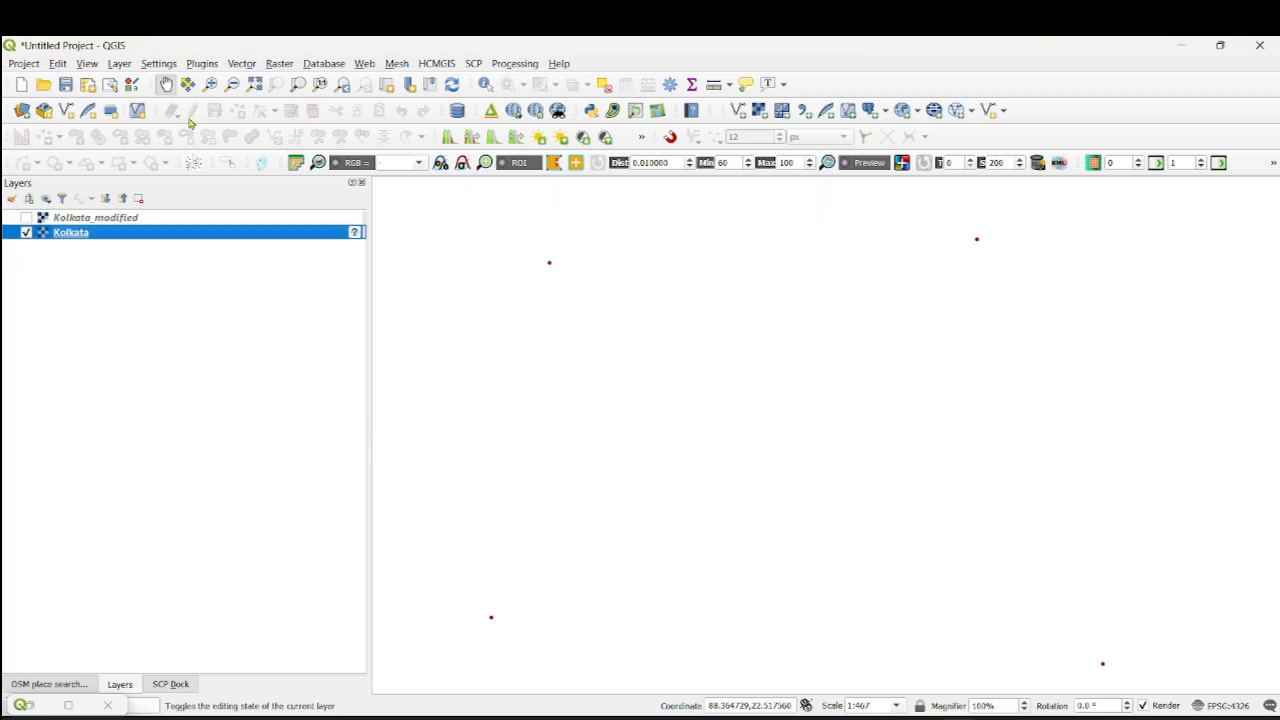
pyautogui.click(254, 84)
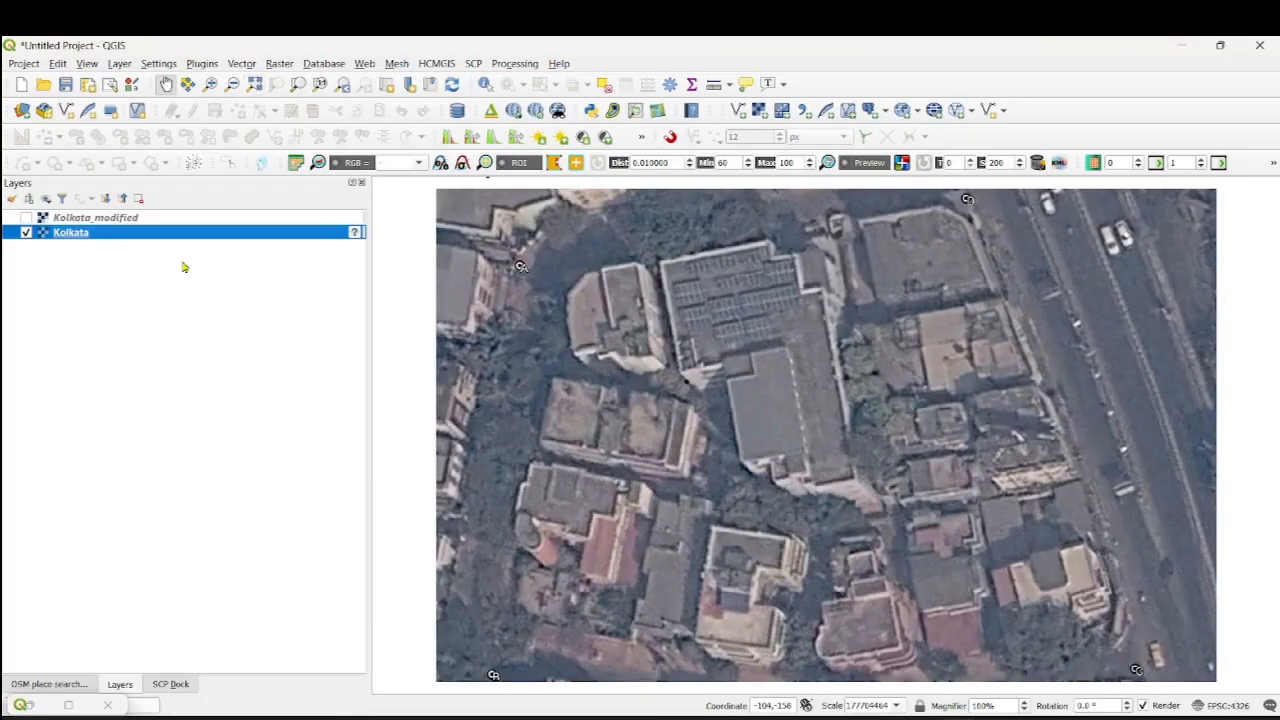
# Switch the display back to only the Kolkata_modified layer and zoom to its full extent.
pyautogui.click(26, 232)
pyautogui.click(26, 217)
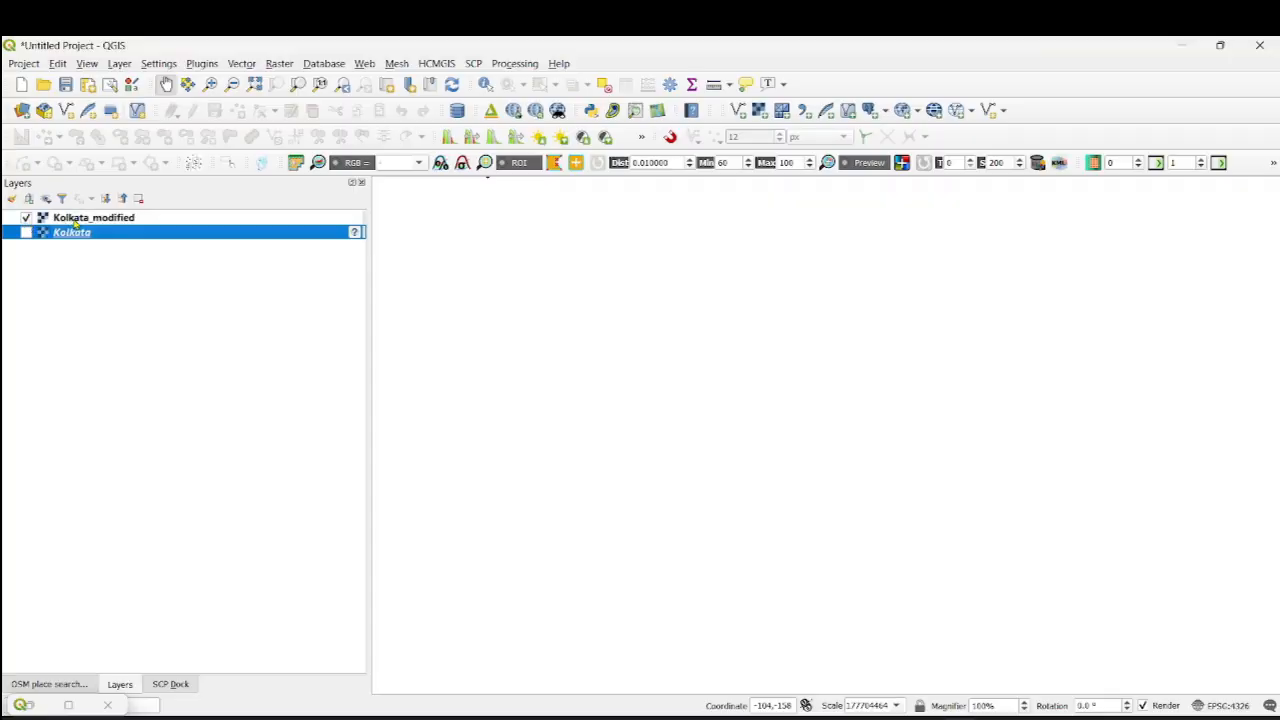
pyautogui.click(76, 218)
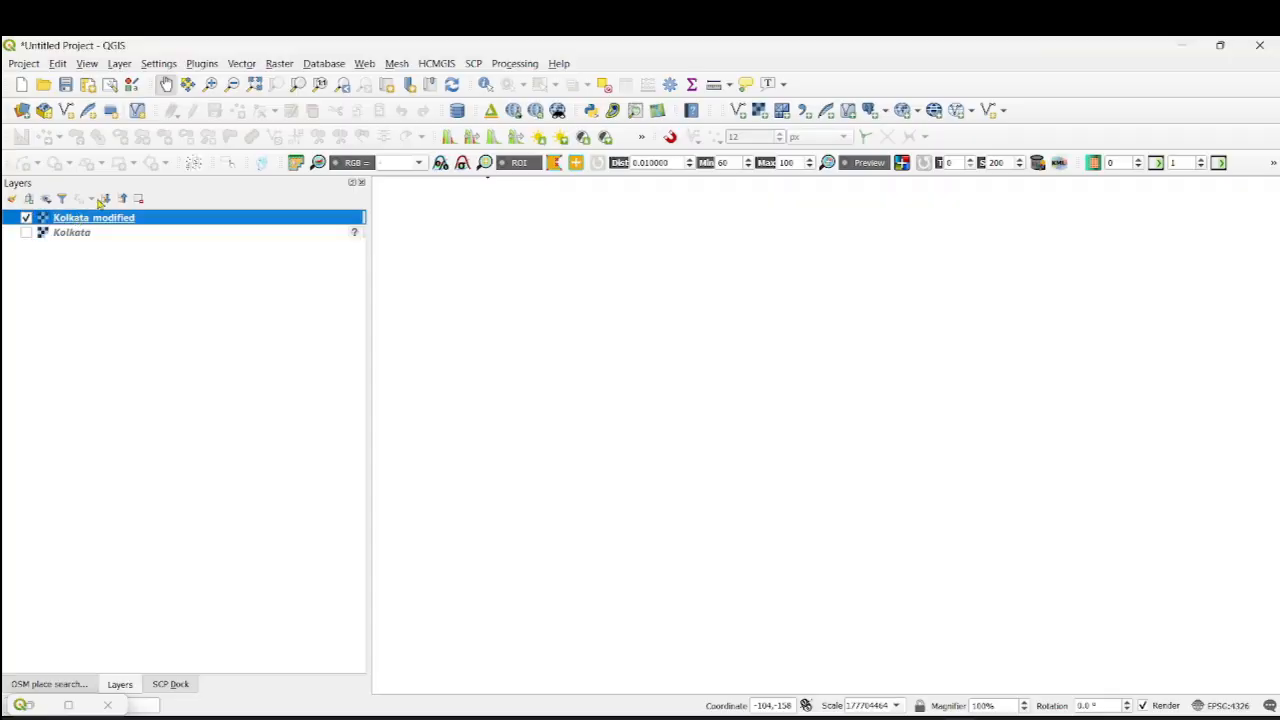
pyautogui.click(254, 84)
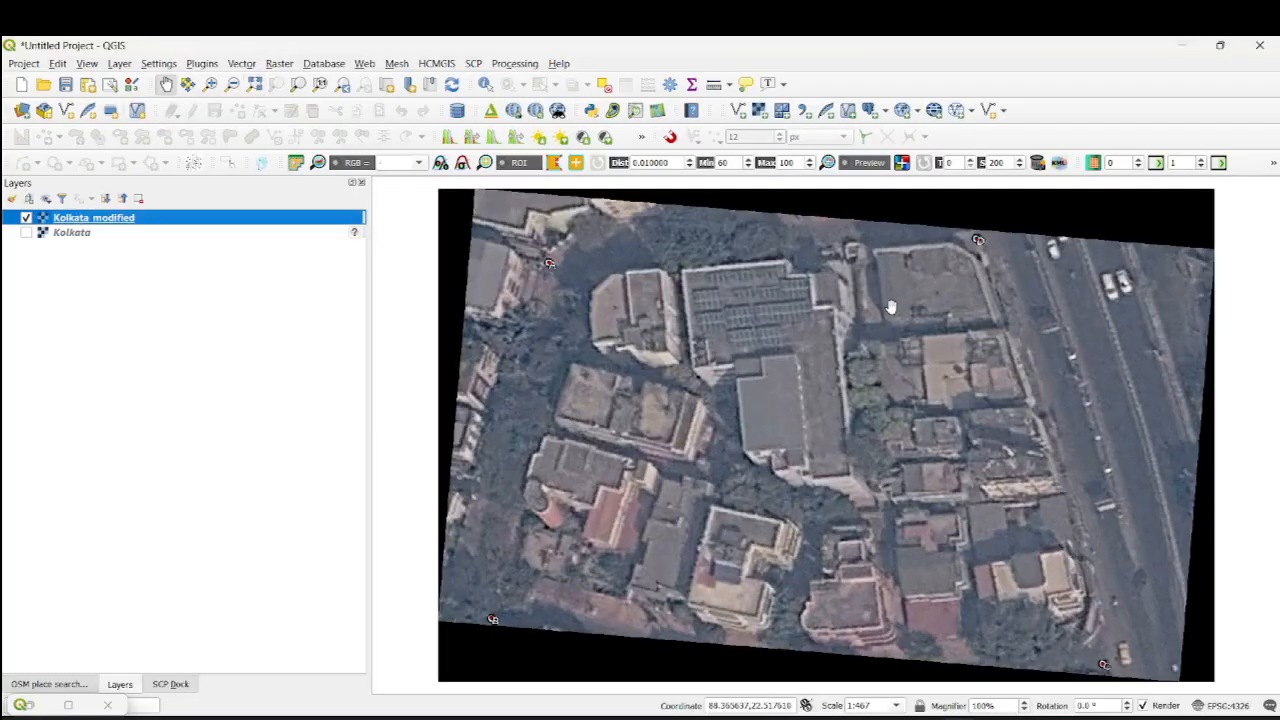